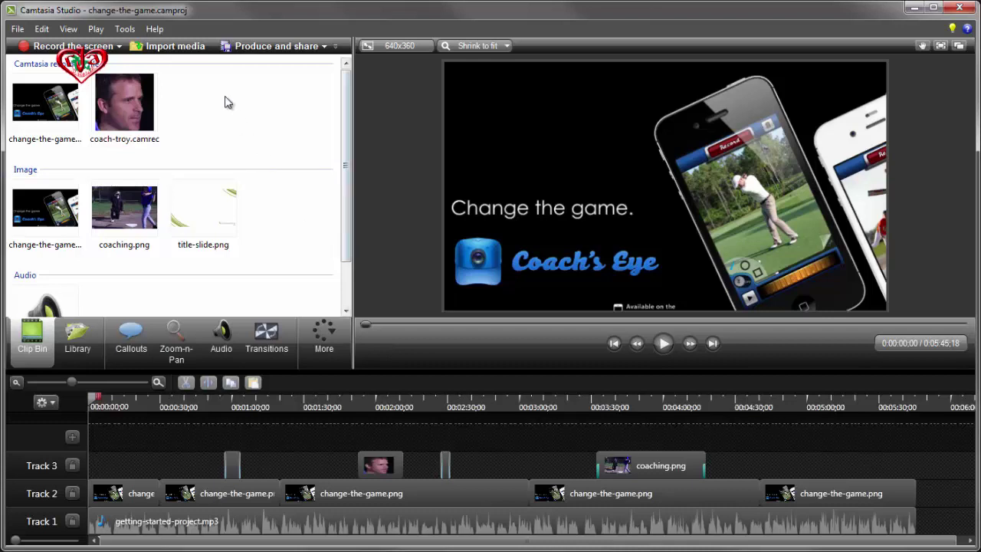
Glance at the Help options, then move the playhead to 2:04 where the coach video shows.
click(157, 30)
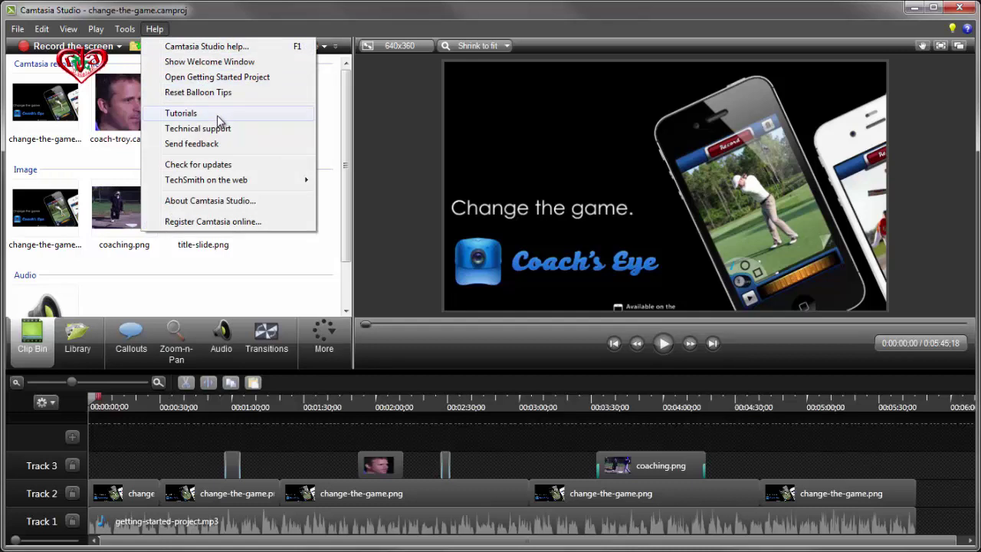
click(374, 244)
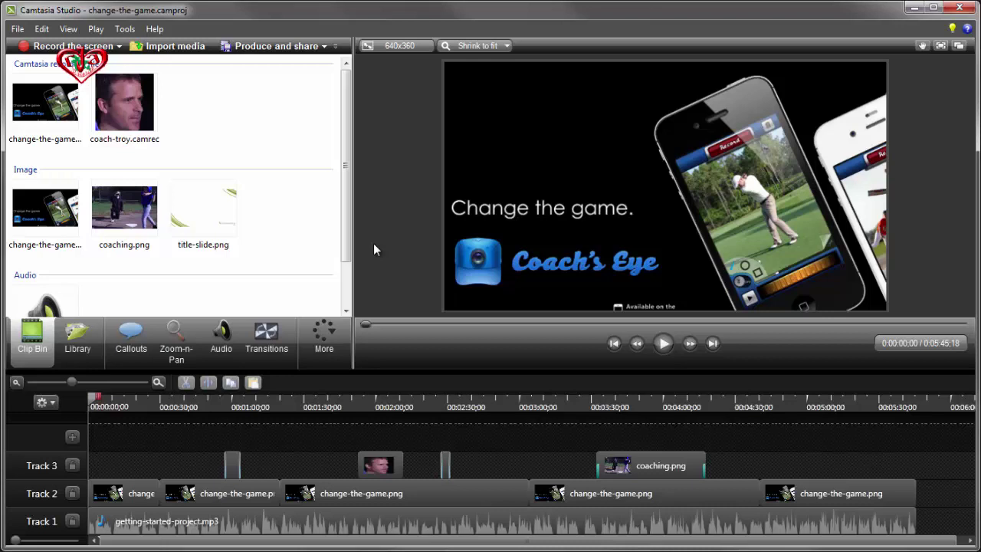
click(387, 401)
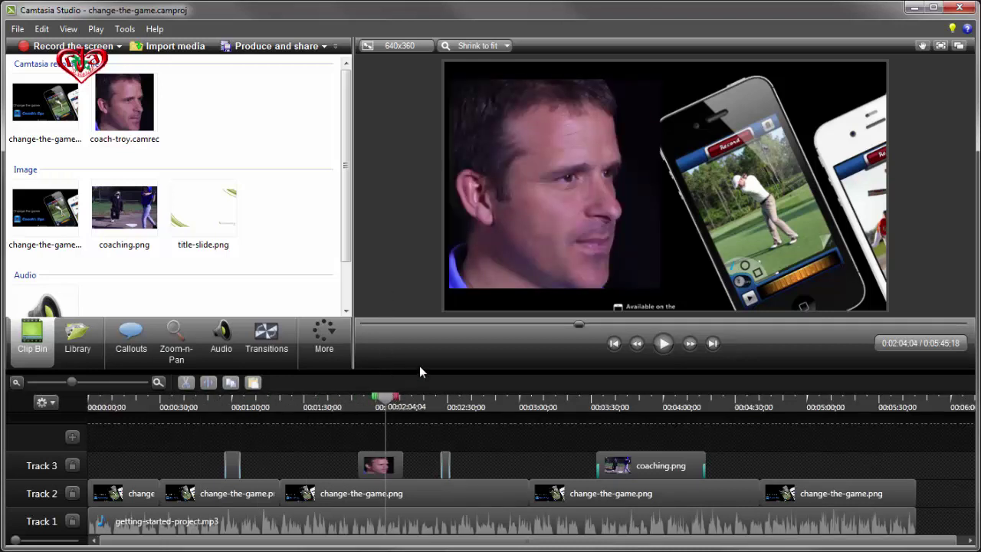
Resize the coach video overlay into a small box near the top, above 'Change the game.'.
click(515, 258)
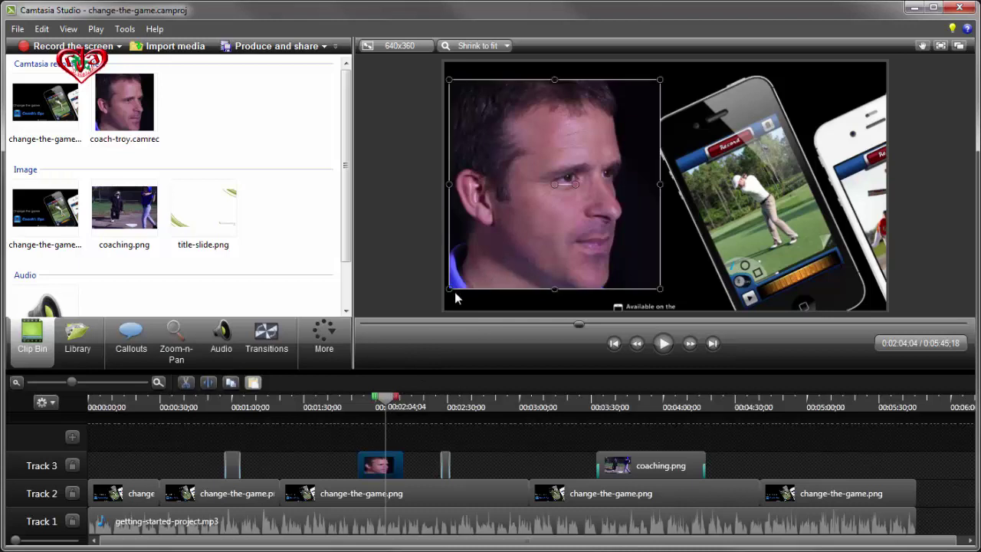
mouse_move(450, 289)
mouse_down()
mouse_move(548, 159)
mouse_move(535, 155)
mouse_up()
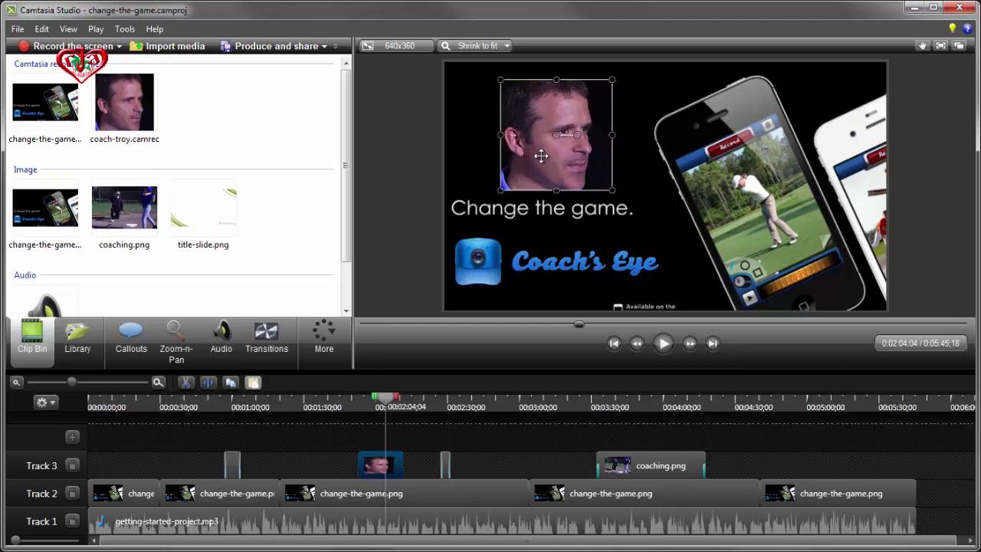
click(432, 267)
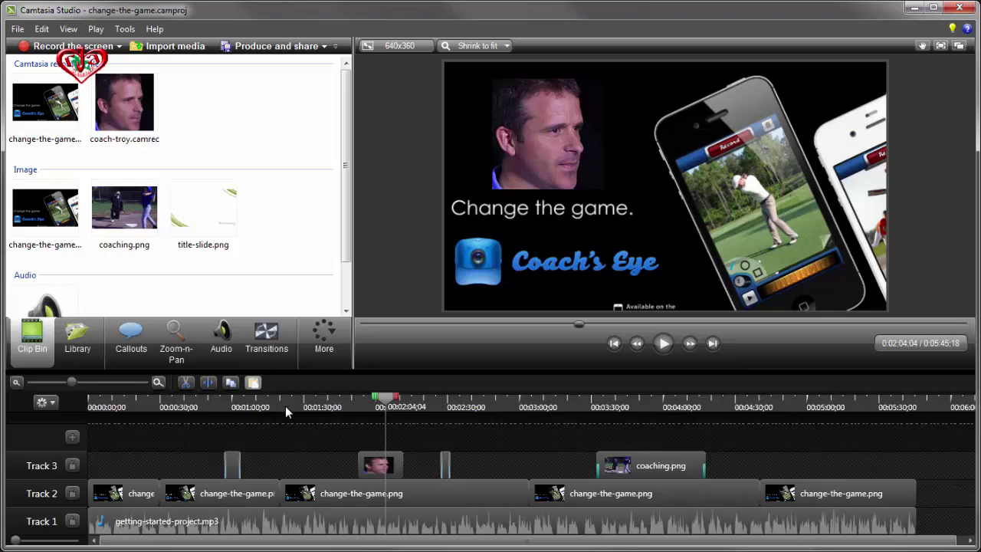
At 1:01, move change-the-game.png to a higher track and back to Track 2, then zoom the timeline.
click(234, 399)
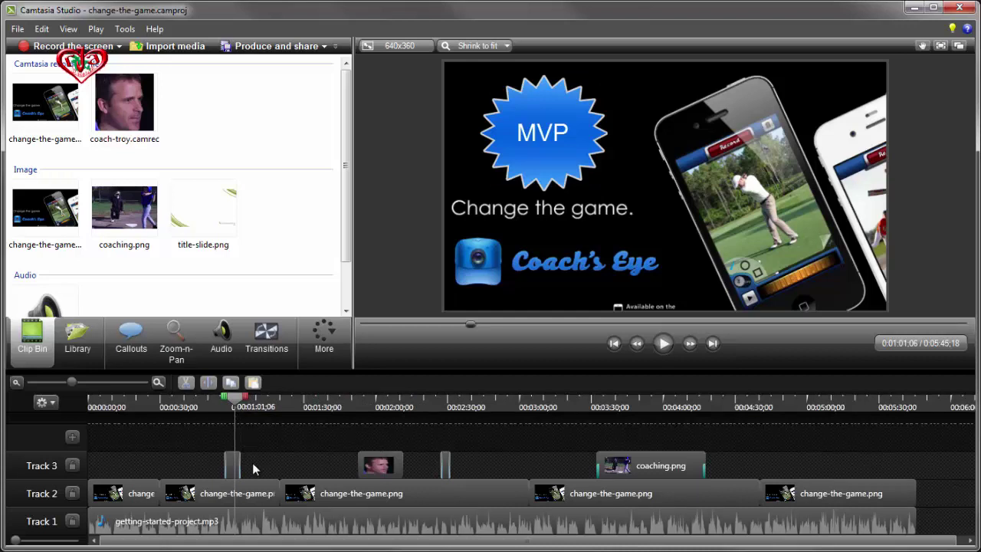
click(232, 467)
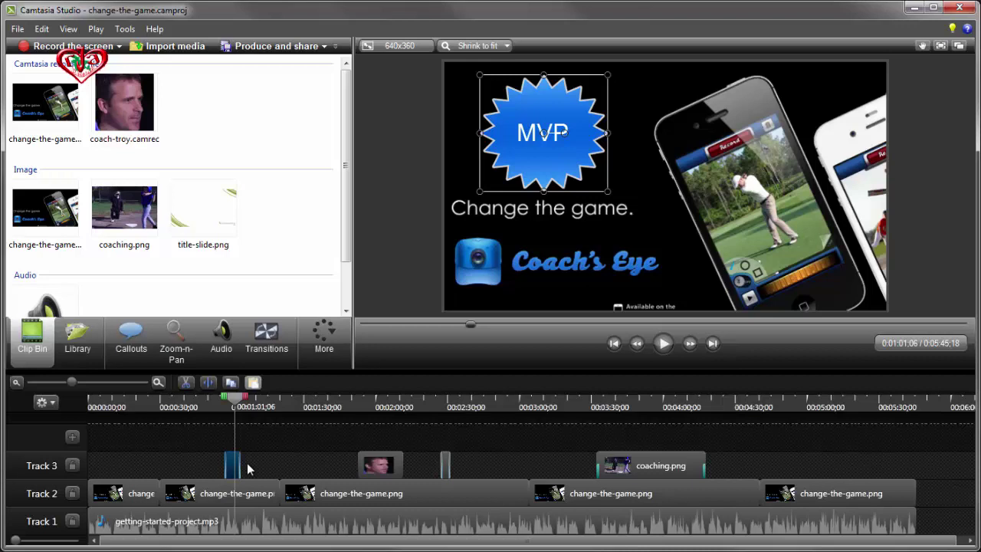
click(220, 491)
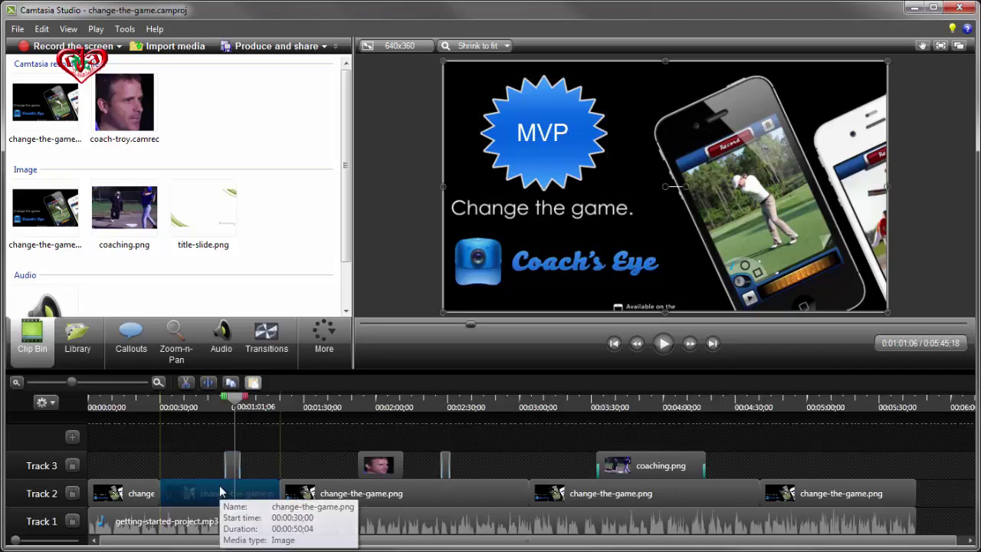
drag(220, 491, 221, 442)
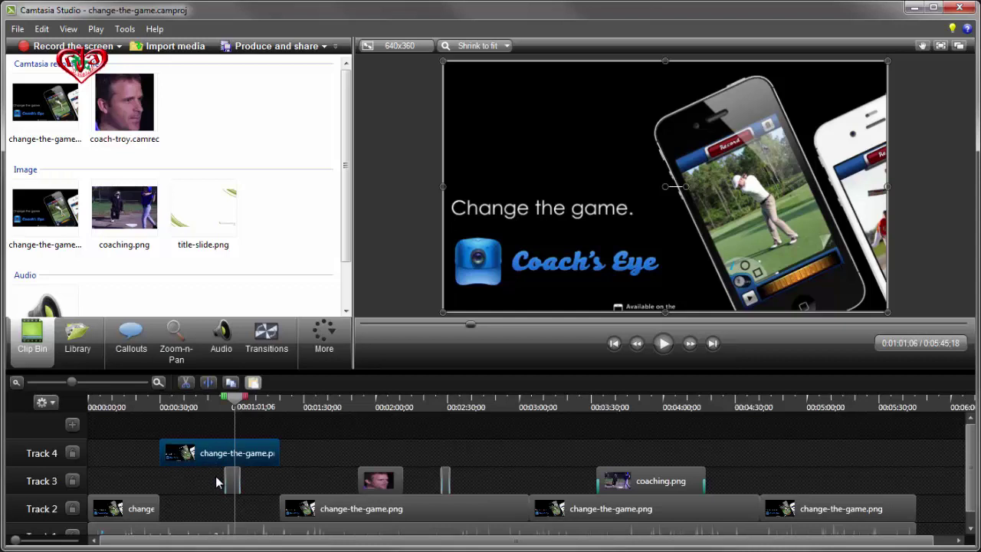
drag(216, 460, 214, 504)
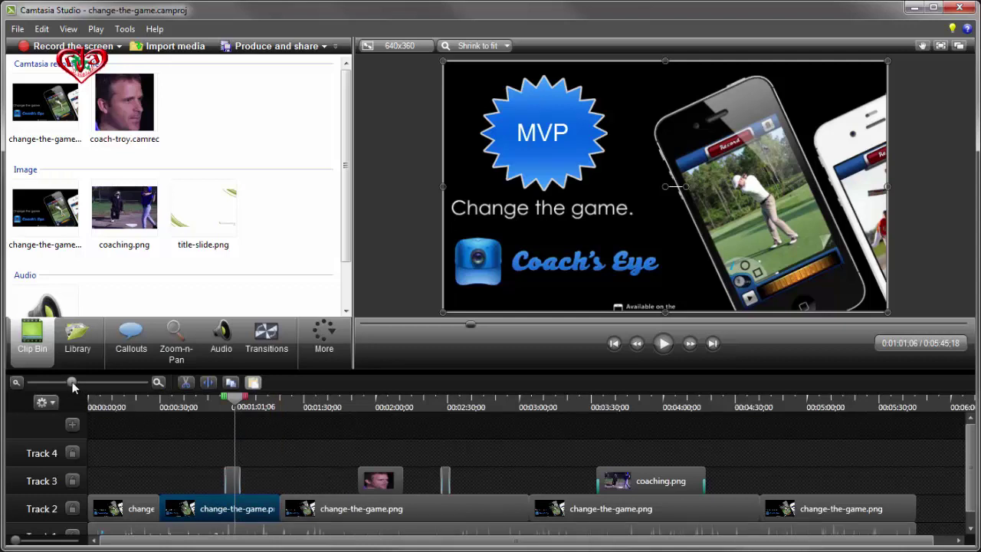
mouse_move(72, 382)
mouse_down()
mouse_move(88, 382)
mouse_move(74, 383)
mouse_up()
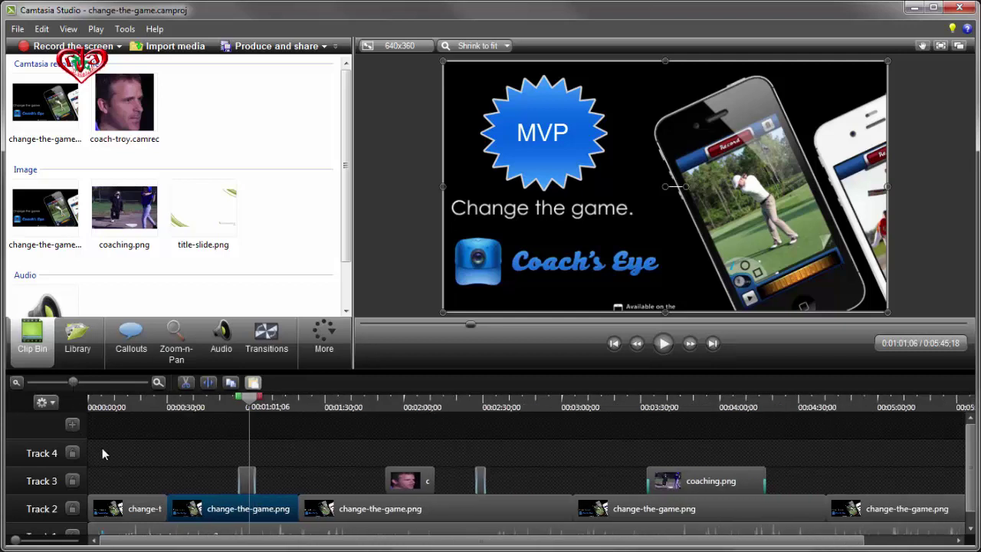
Add coaching.png from the Clip Bin onto a new track above the existing ones.
click(118, 476)
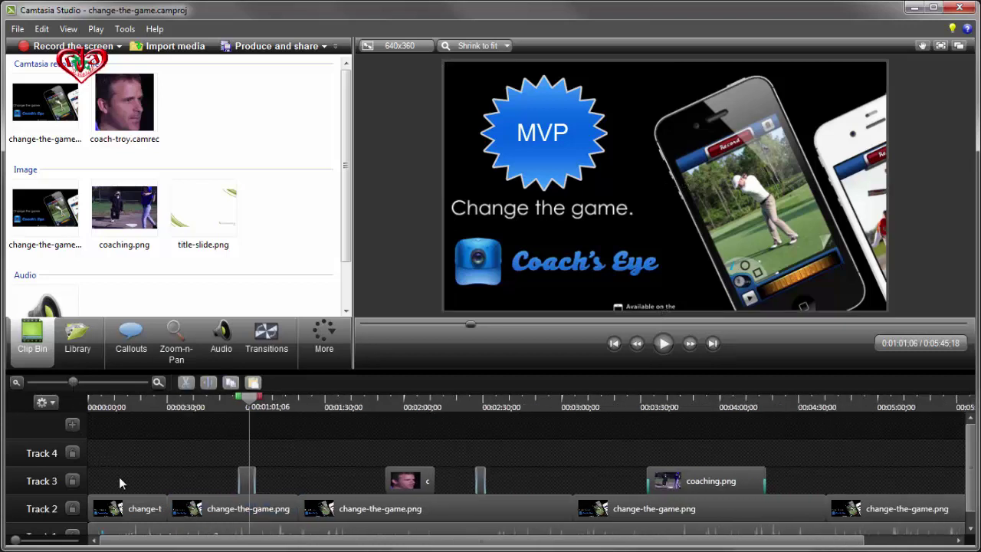
scroll(119, 477, down, 1)
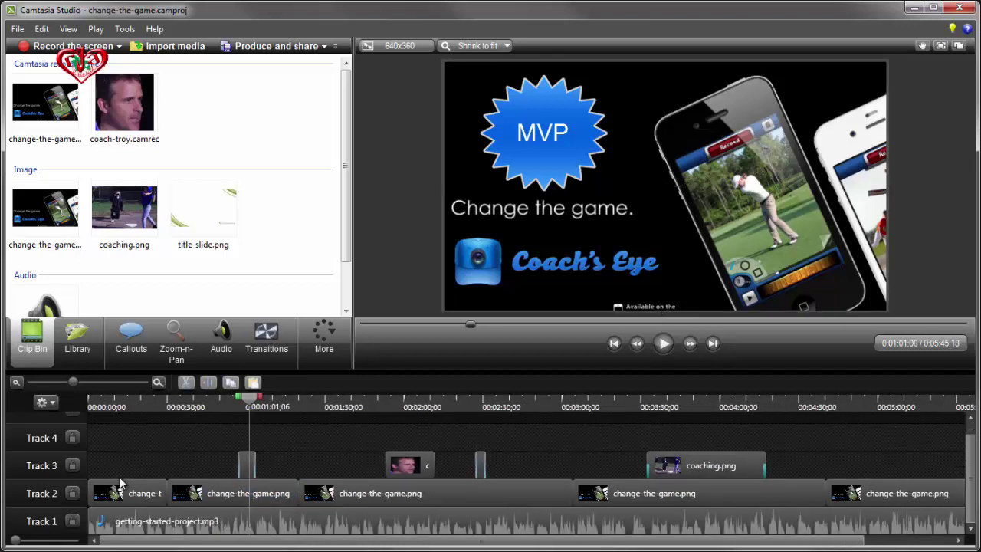
click(123, 214)
drag(123, 214, 310, 471)
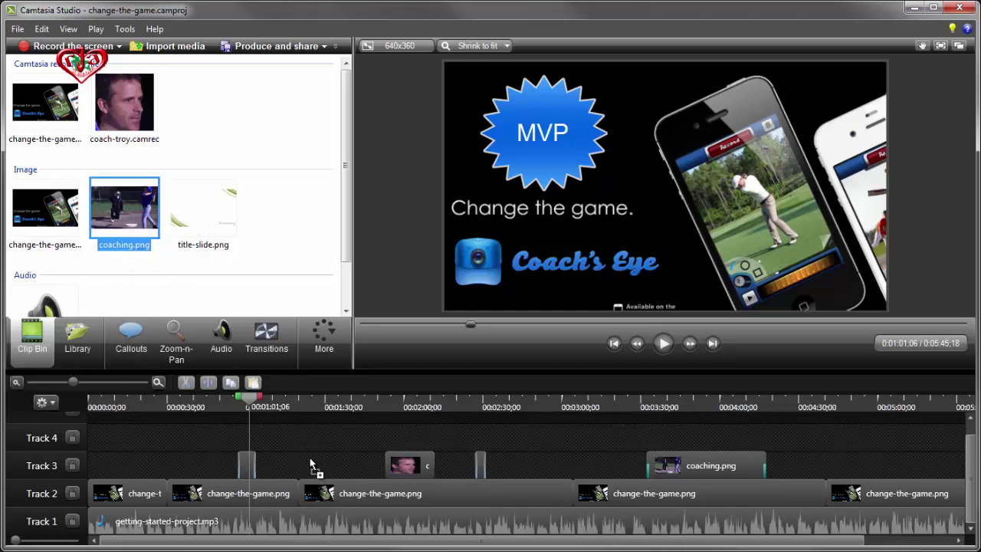
drag(311, 471, 289, 418)
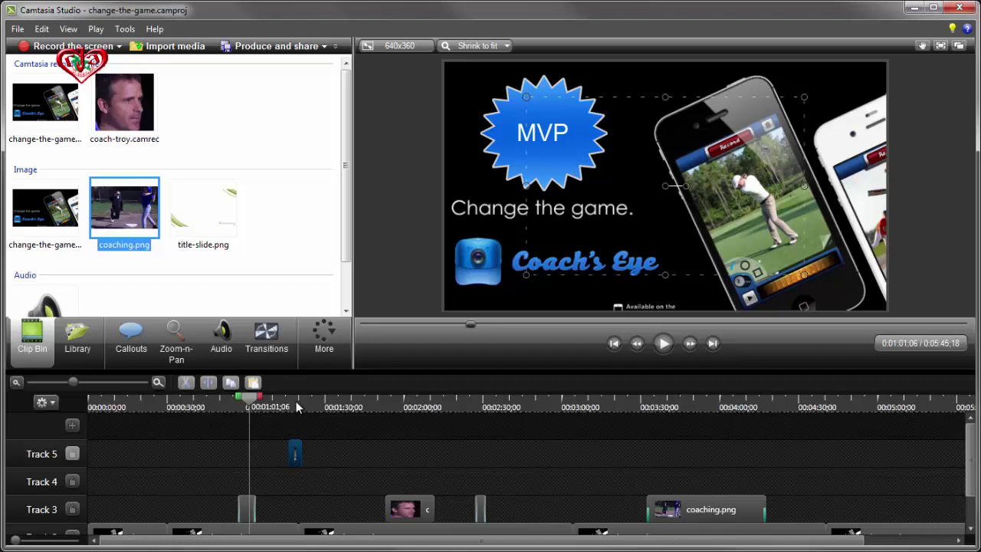
Set the coaching.png clip to start around 1:15 and last about 30 seconds.
click(299, 453)
drag(298, 456, 339, 460)
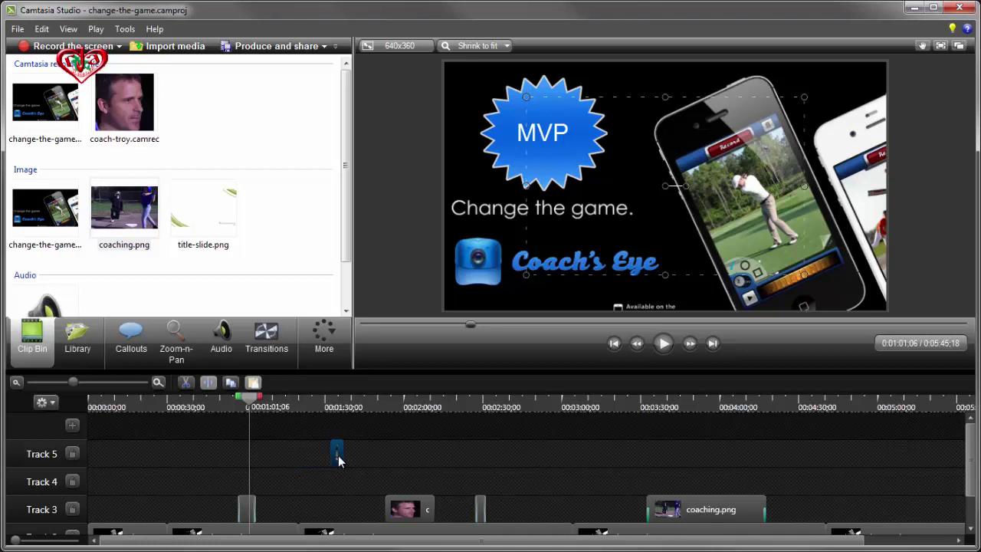
drag(330, 452, 282, 453)
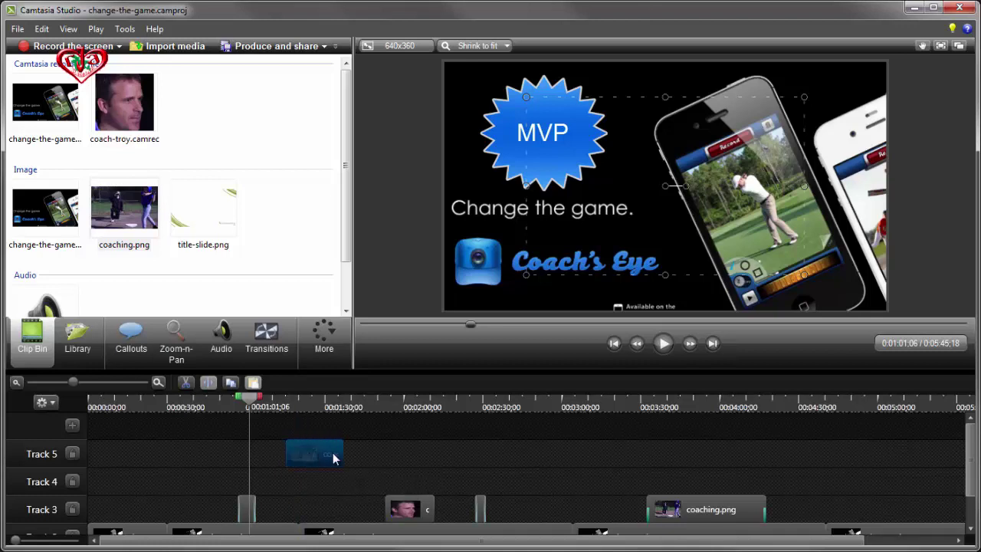
drag(341, 453, 366, 453)
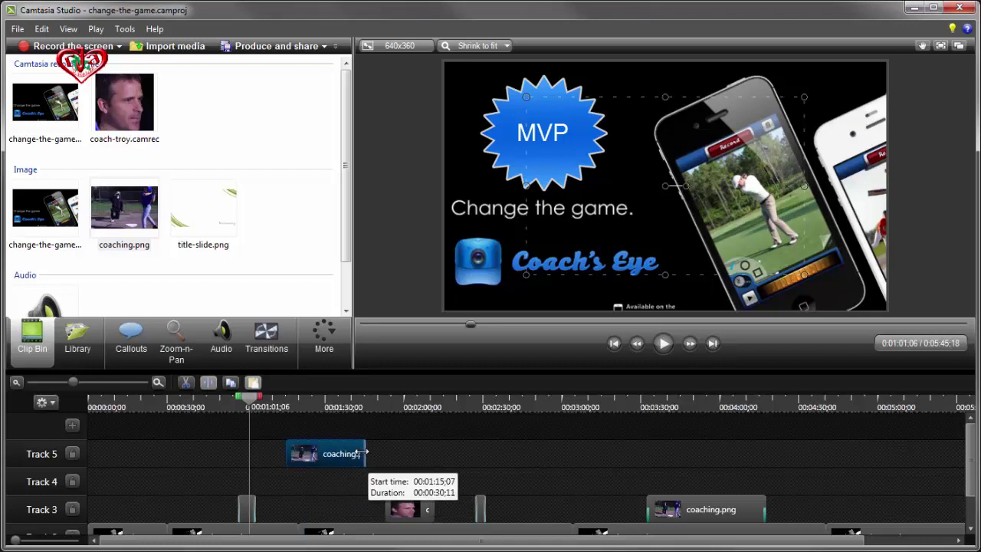
click(347, 482)
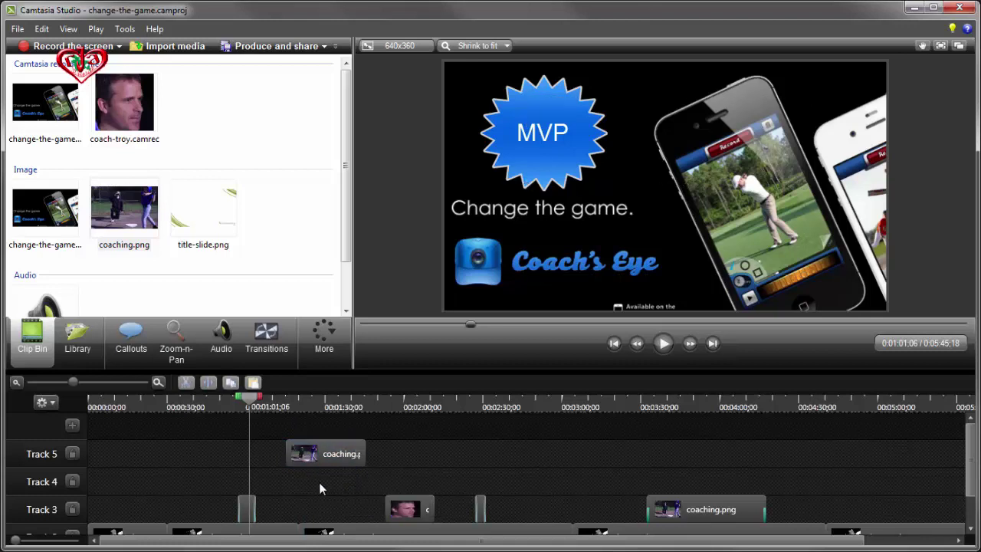
Play the project to check the coaching overlay, then jump to about 1:50.
scroll(278, 490, down, 1)
scroll(277, 490, down, 1)
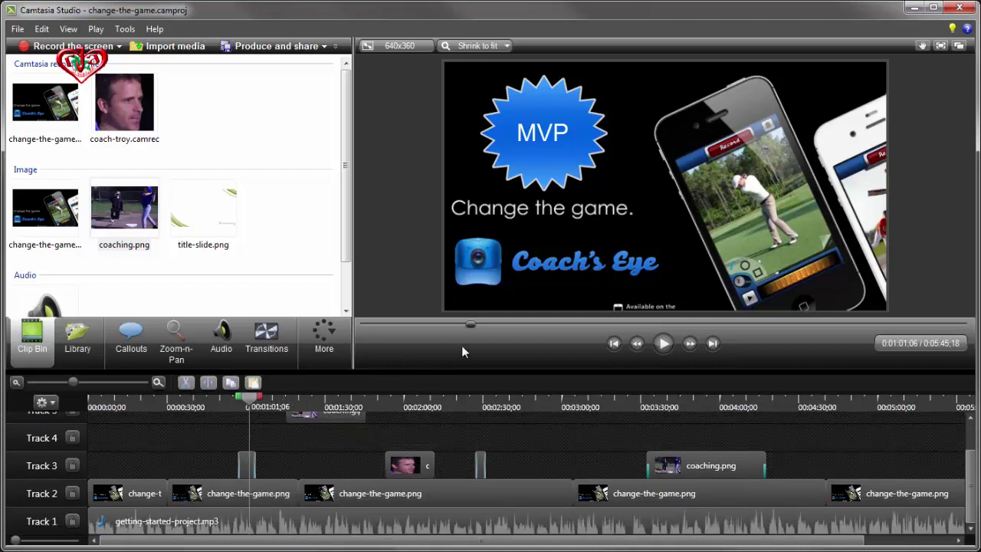
click(663, 344)
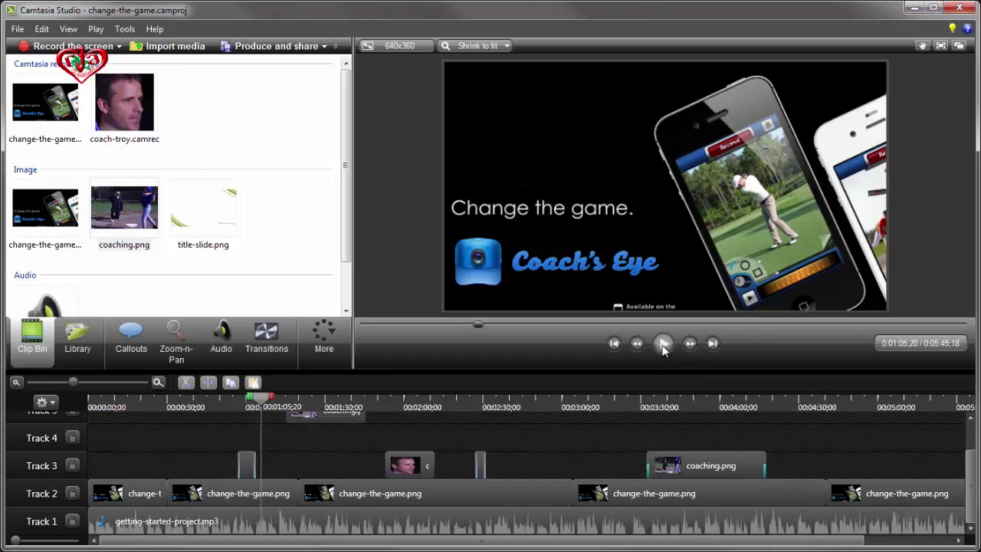
click(380, 399)
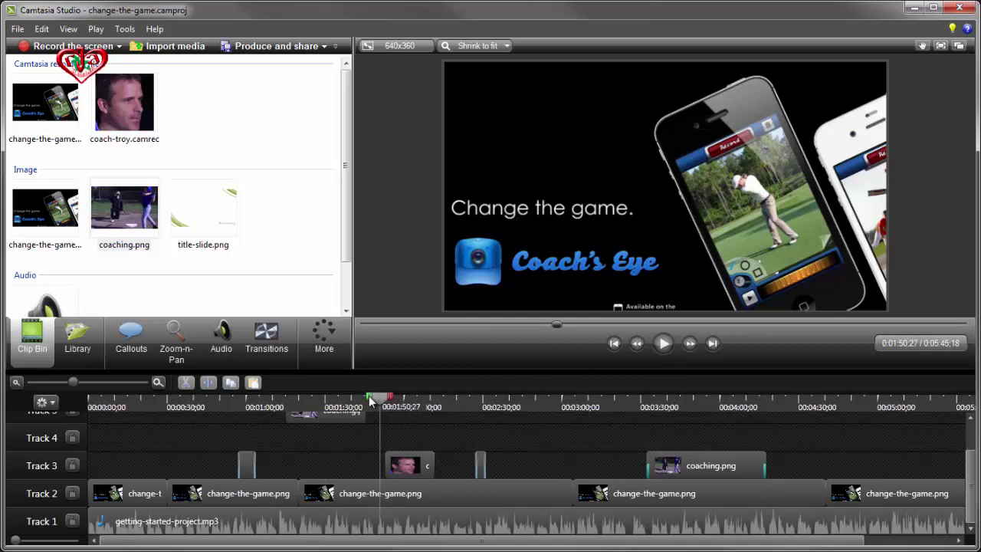
drag(370, 401, 320, 403)
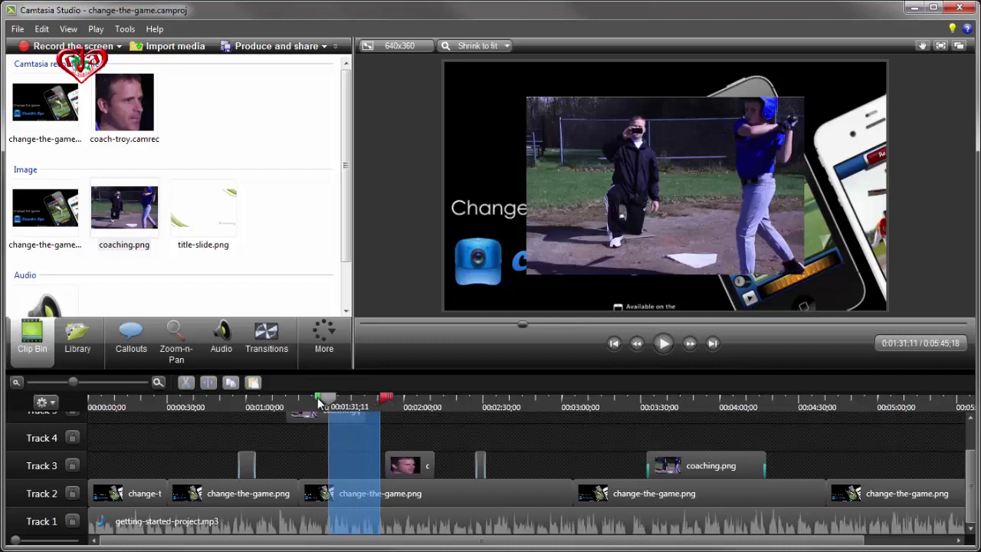
drag(383, 400, 406, 402)
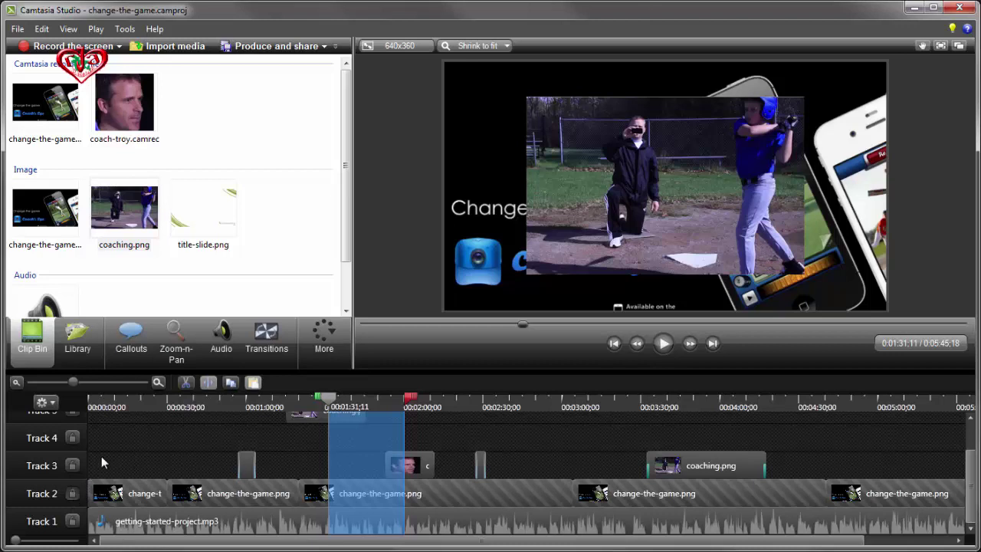
click(183, 385)
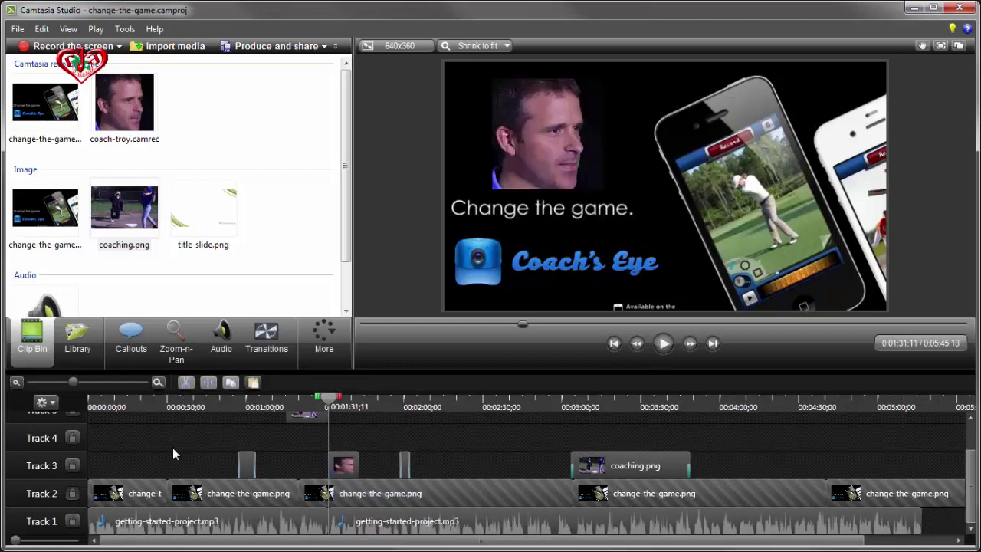
key(ctrl+z)
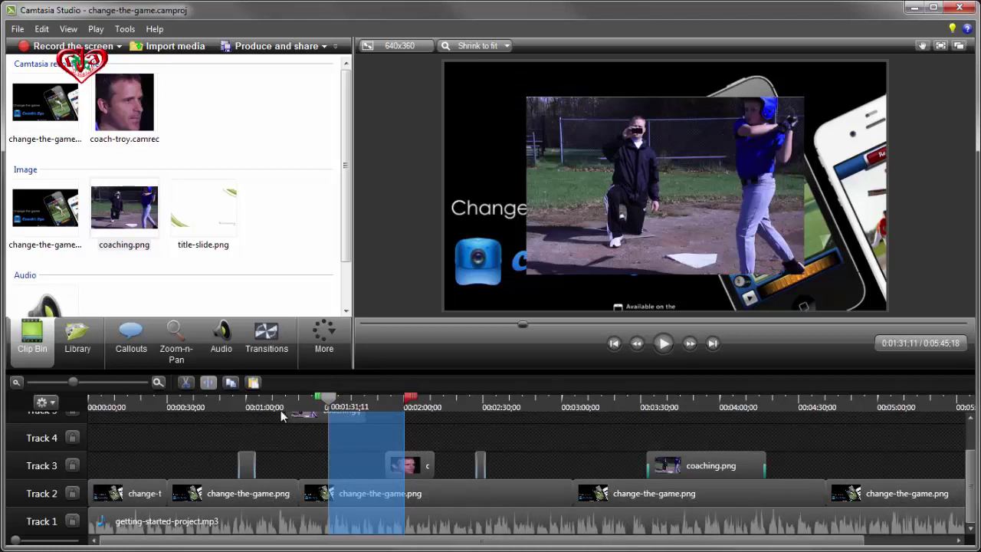
click(328, 404)
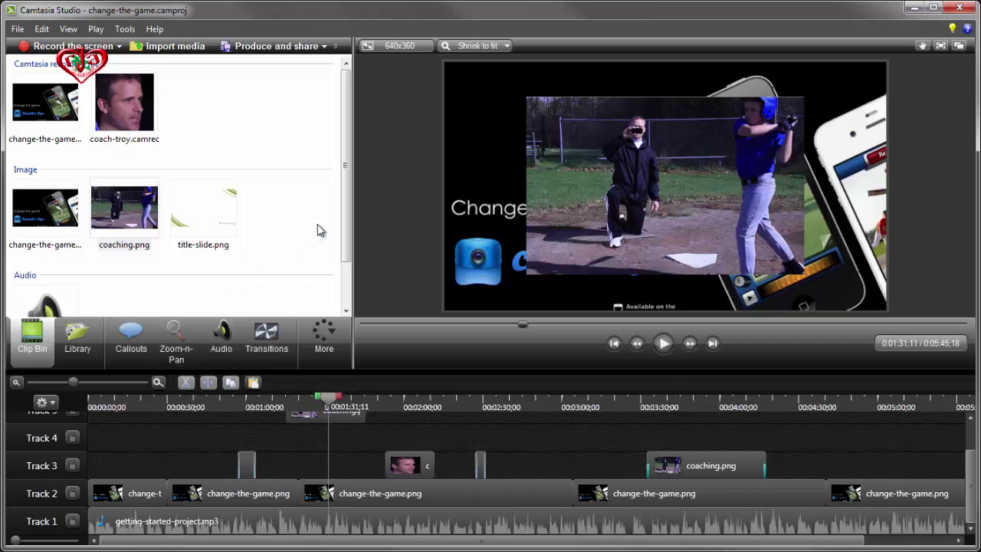
Drop Callout - Banner 4 from the Library's Theme - Calling Lights onto Track 3.
click(344, 218)
mouse_move(344, 218)
mouse_down()
mouse_move(345, 275)
mouse_move(340, 207)
mouse_up()
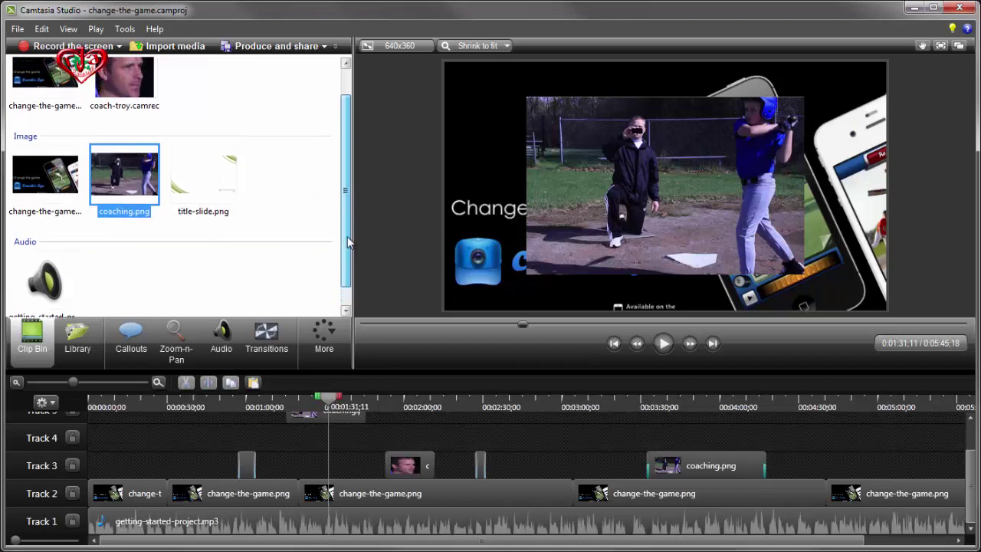
click(314, 222)
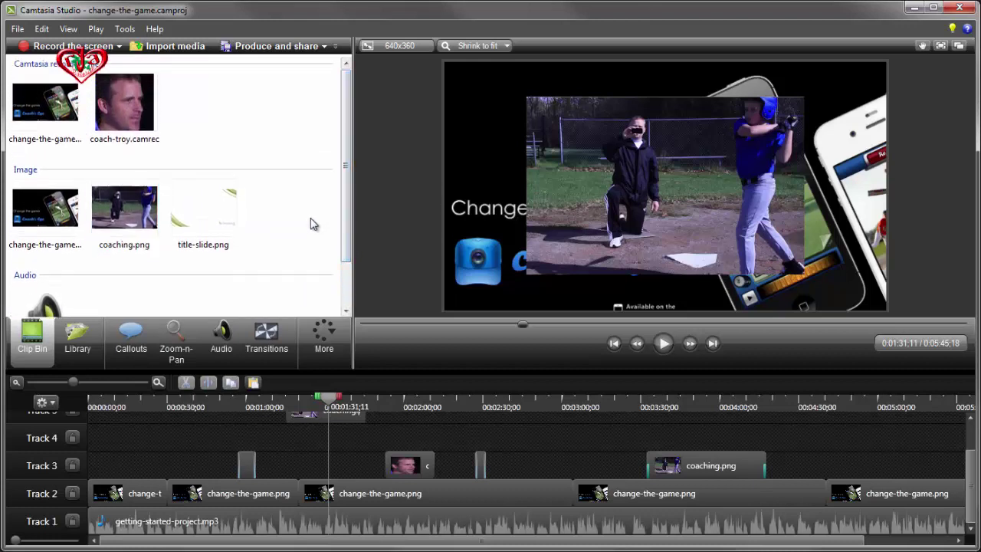
click(90, 331)
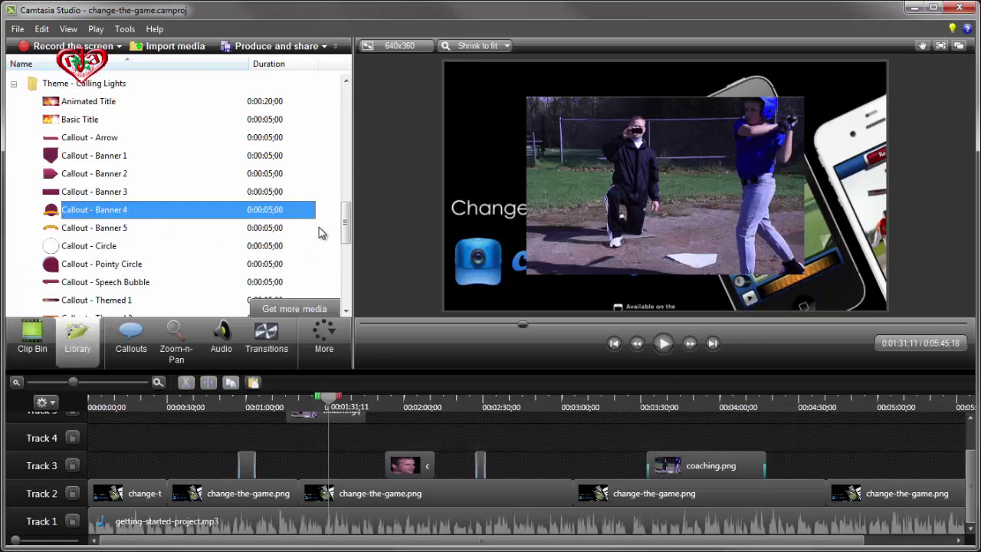
mouse_move(345, 227)
mouse_down()
mouse_move(347, 140)
mouse_move(347, 222)
mouse_up()
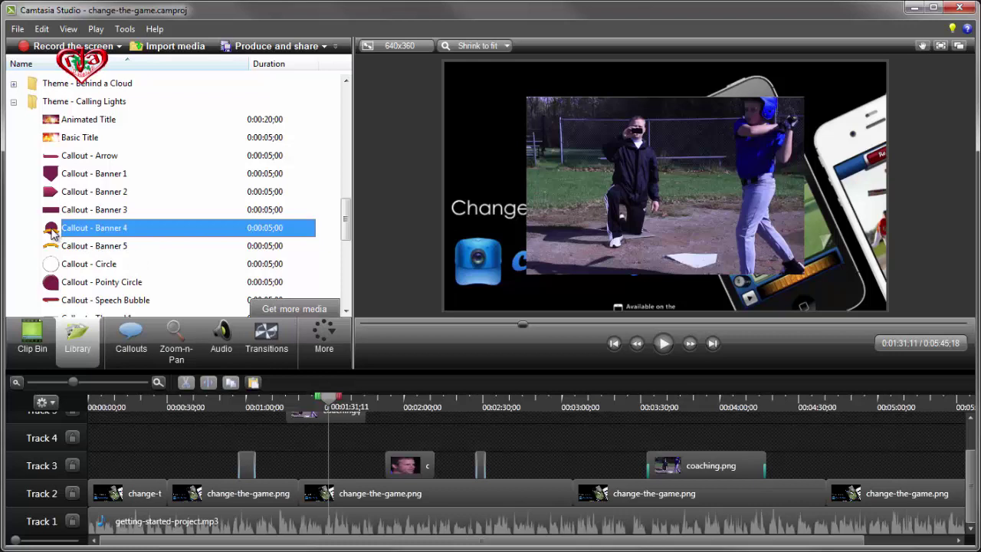
drag(51, 232, 196, 463)
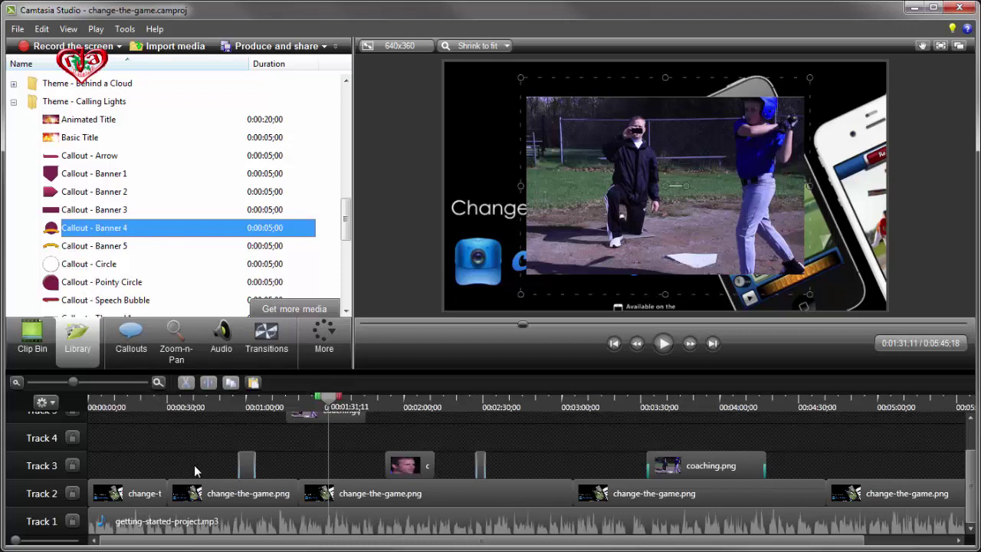
Shrink the banner callout and position it above the 'Change the game.' line.
click(201, 401)
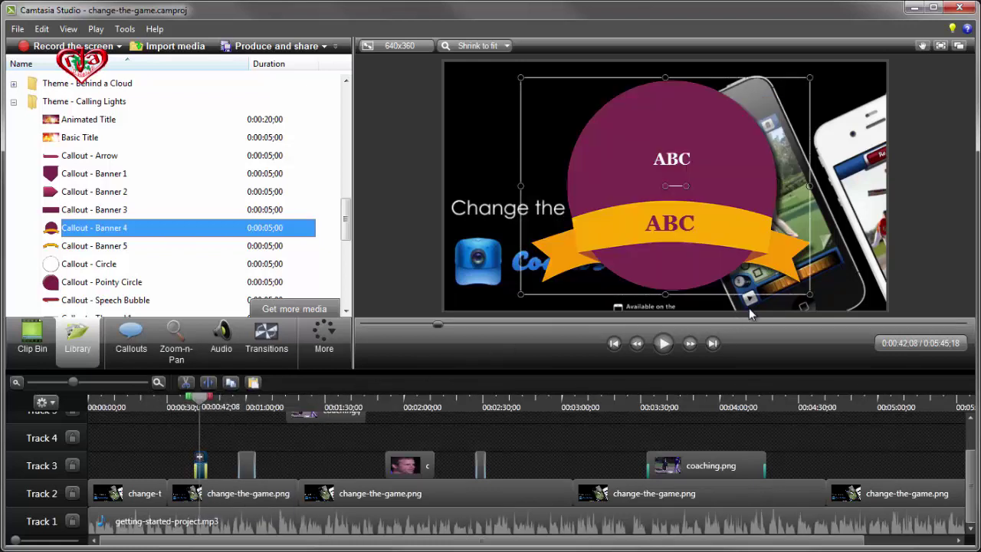
drag(809, 294, 682, 201)
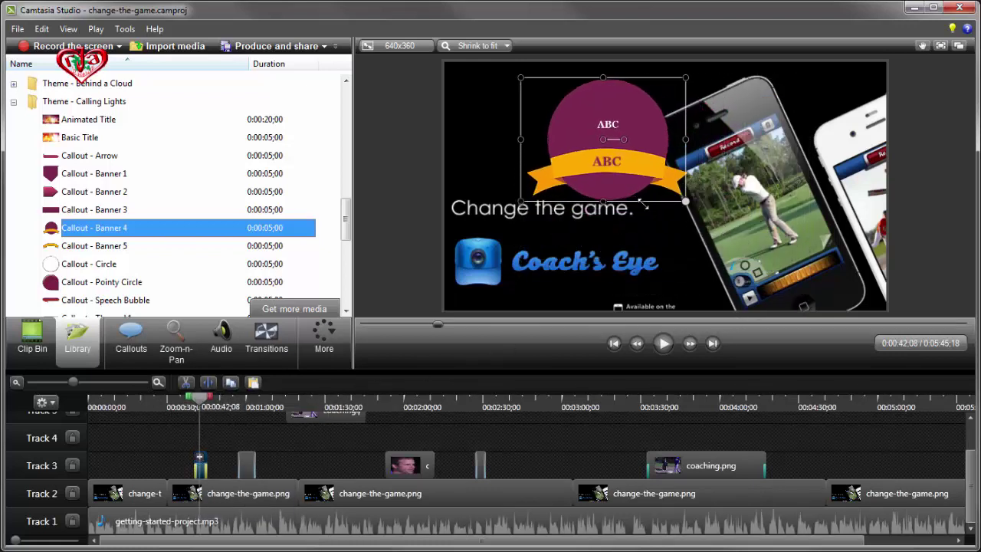
drag(613, 181, 557, 178)
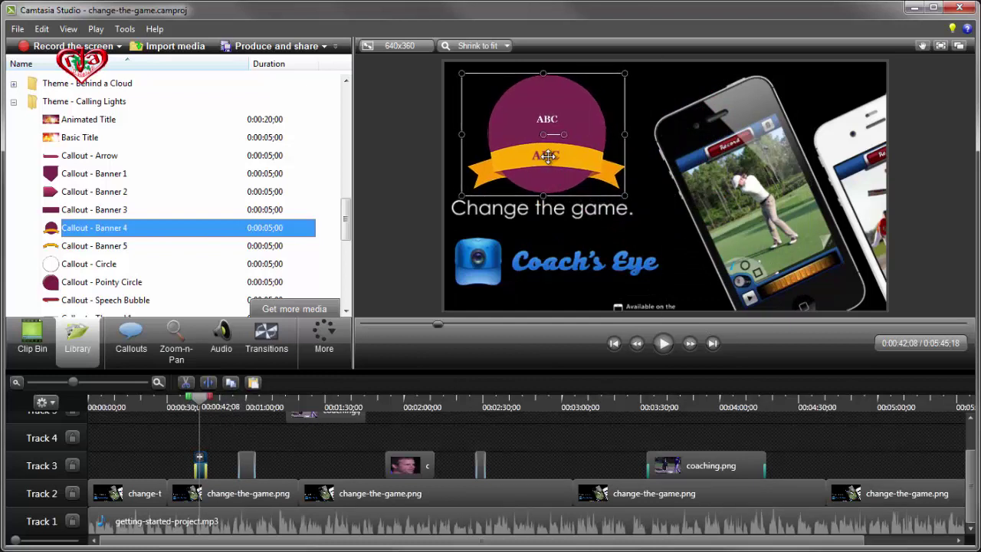
Change the banner's ribbon text to 'All-Star', leaving its text colour unchanged.
double_click(546, 157)
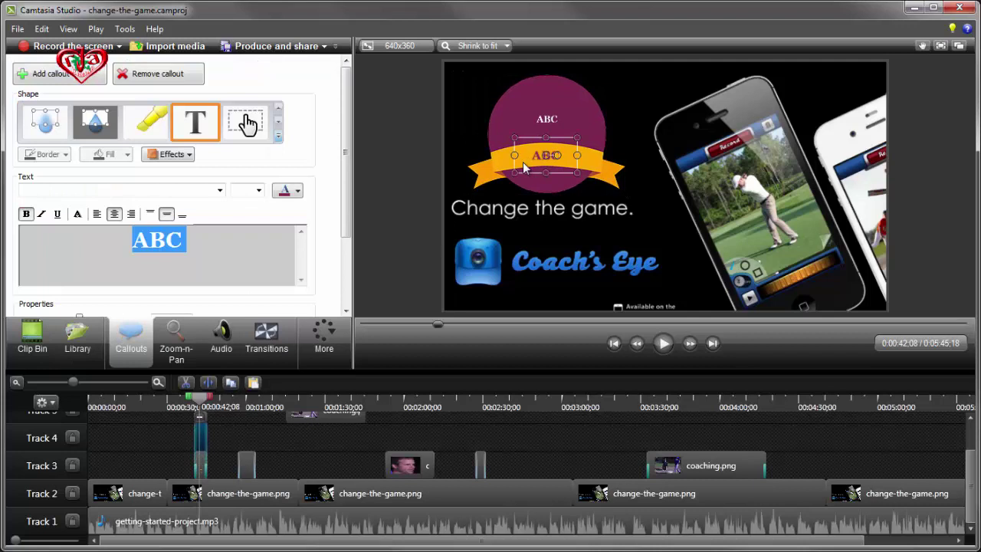
text(All-Star)
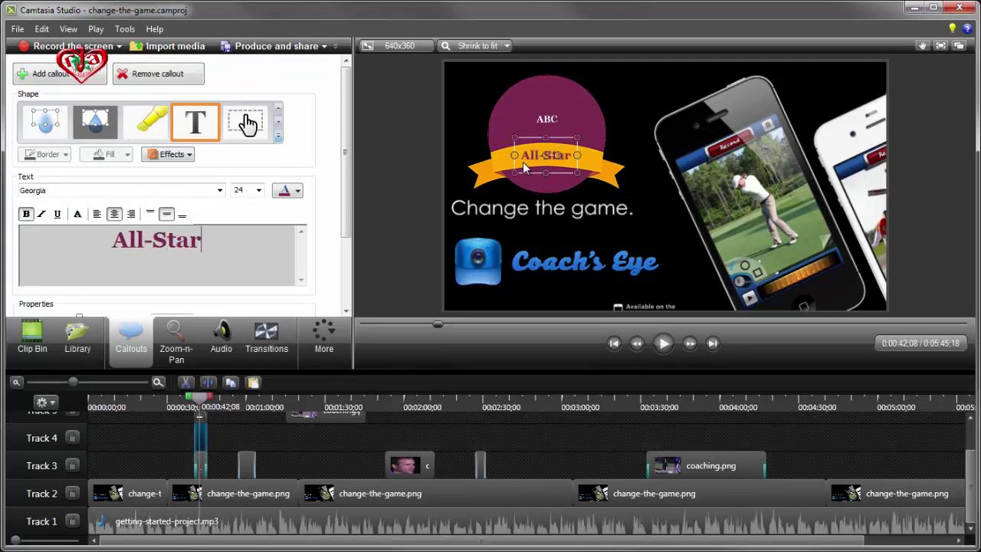
click(298, 192)
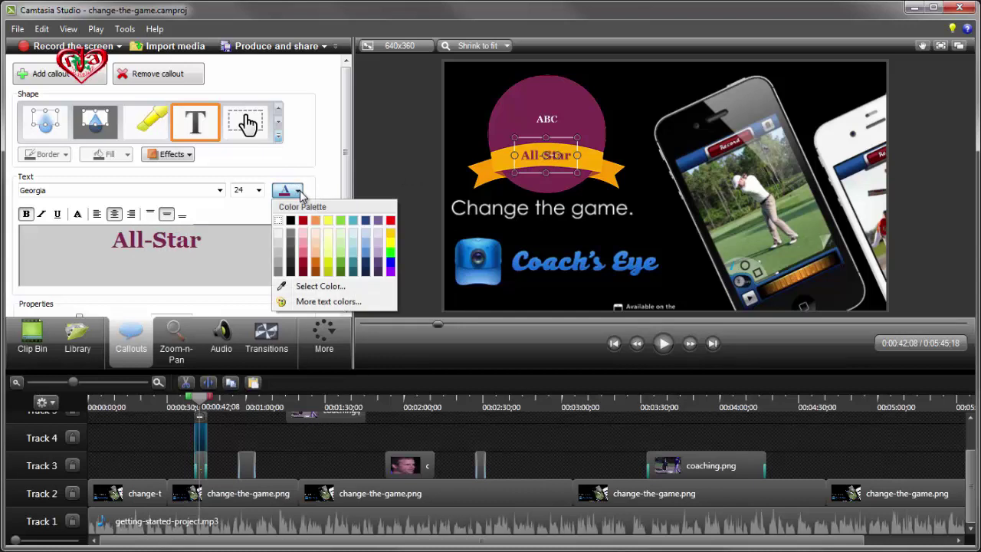
click(413, 189)
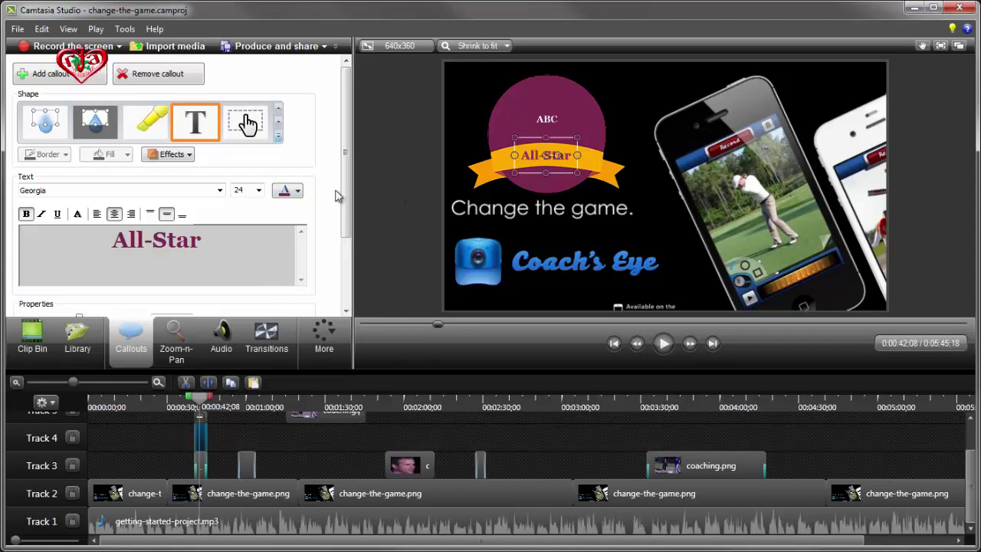
click(277, 138)
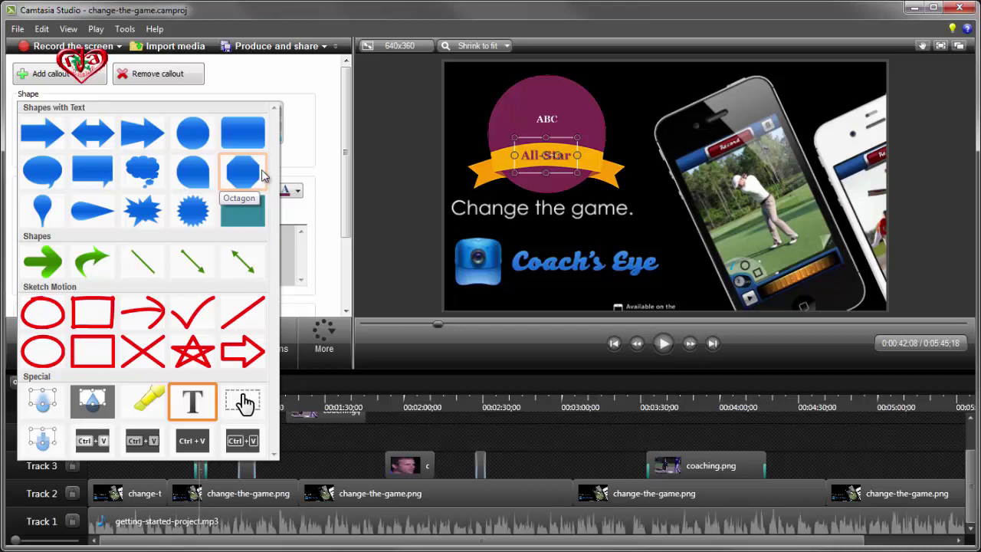
Collapse the callout Shape gallery to bring back the All-Star text settings.
click(323, 163)
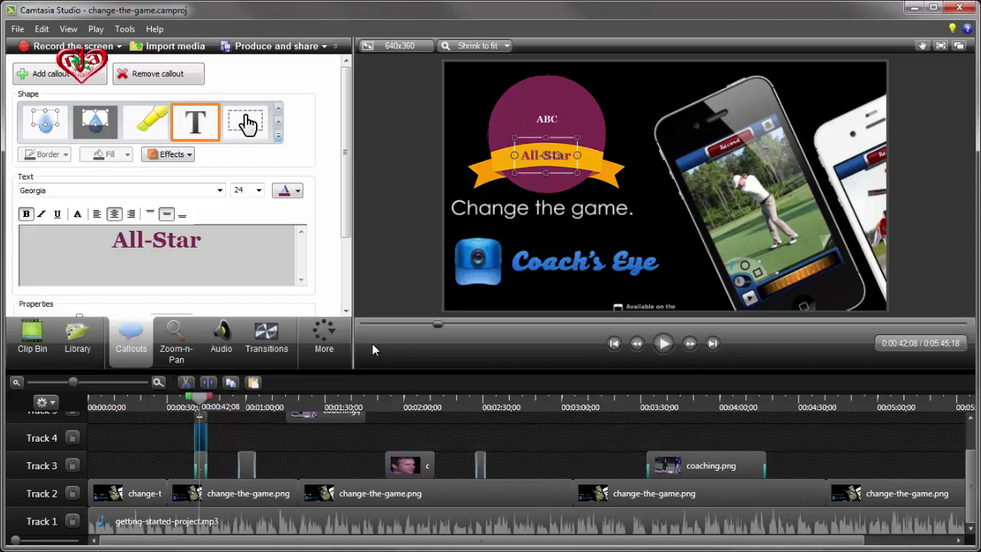
Open the Captions panel, then the Quizzing panel, from the More list, and reopen the list.
click(334, 340)
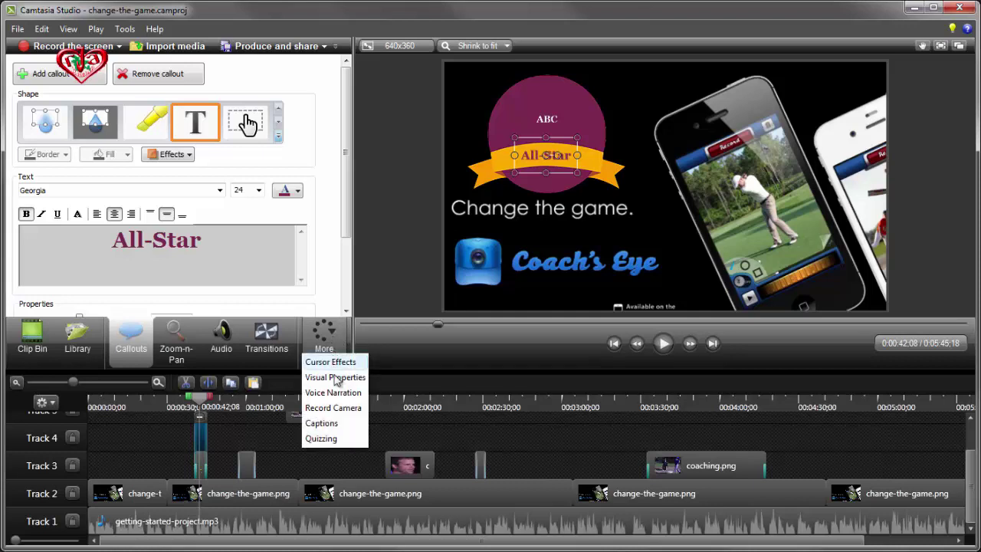
click(321, 423)
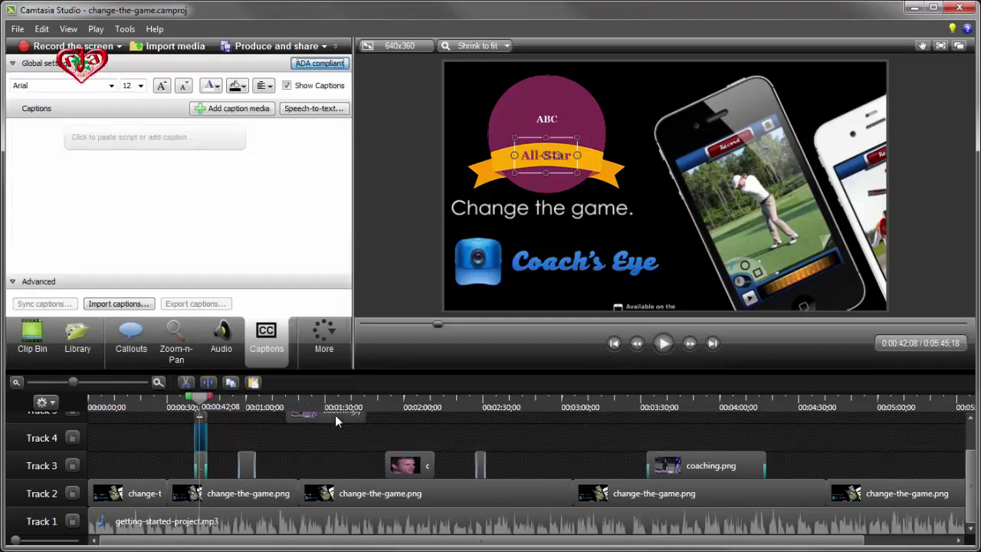
click(333, 348)
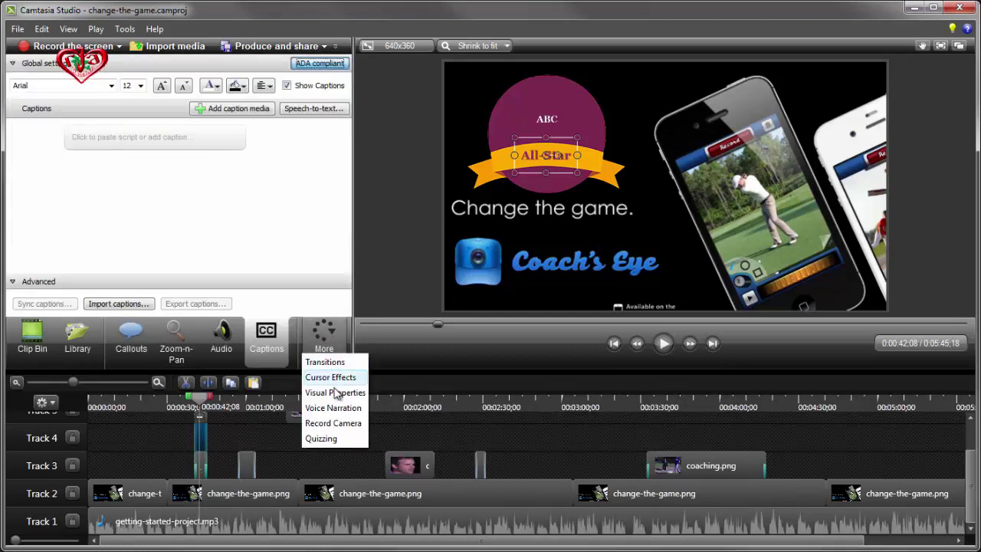
click(335, 440)
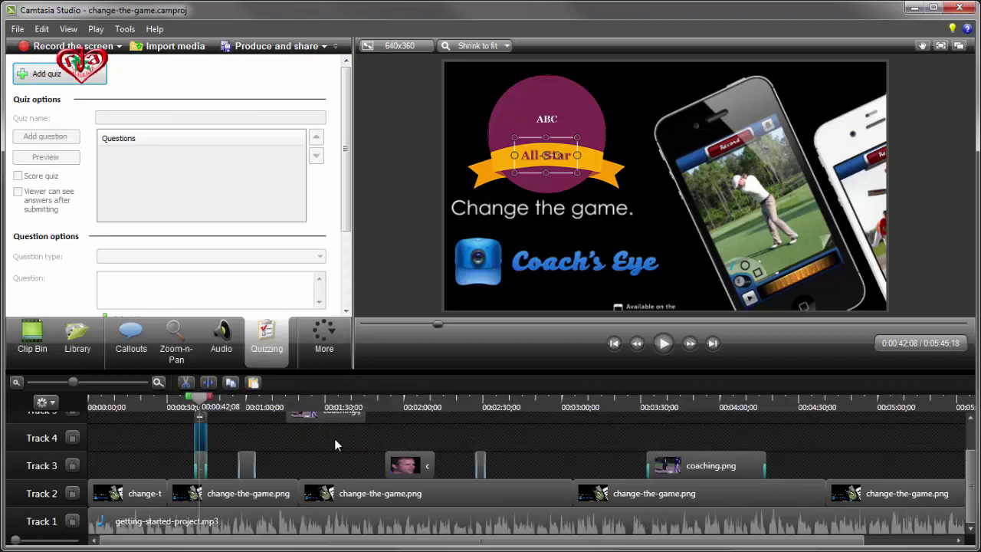
click(332, 342)
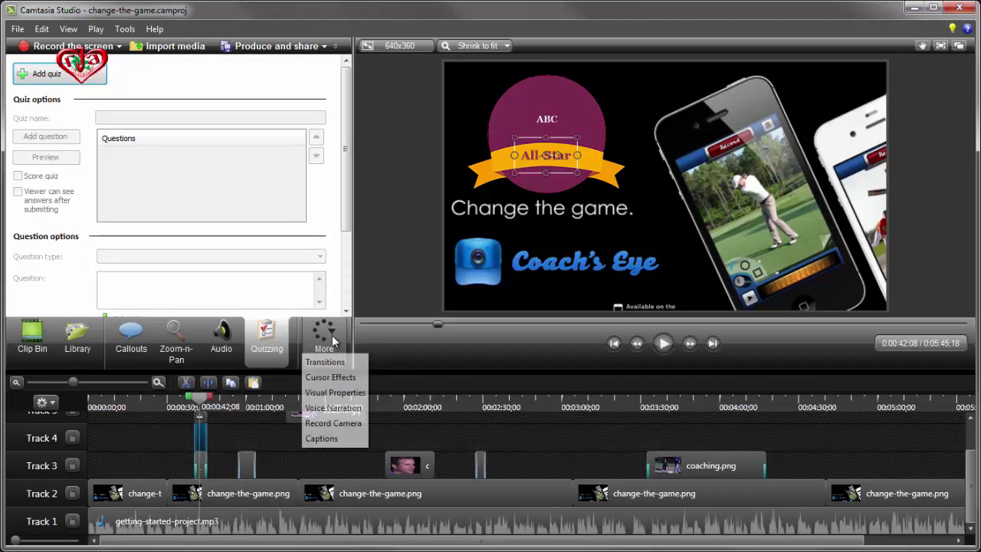
Insert a Fade through black transition between the first two Track 2 clips, then go back to the Clip Bin.
click(333, 363)
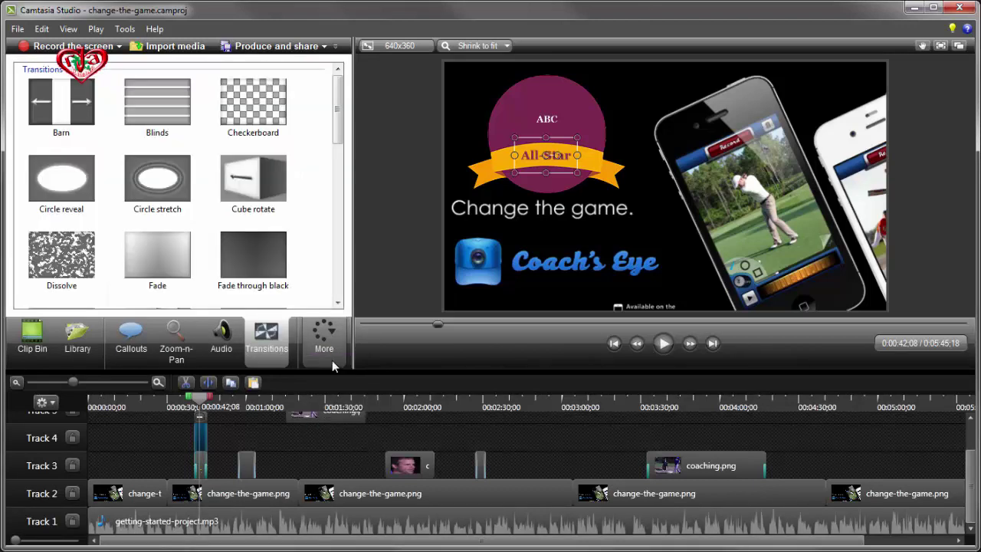
click(246, 256)
drag(246, 257, 175, 467)
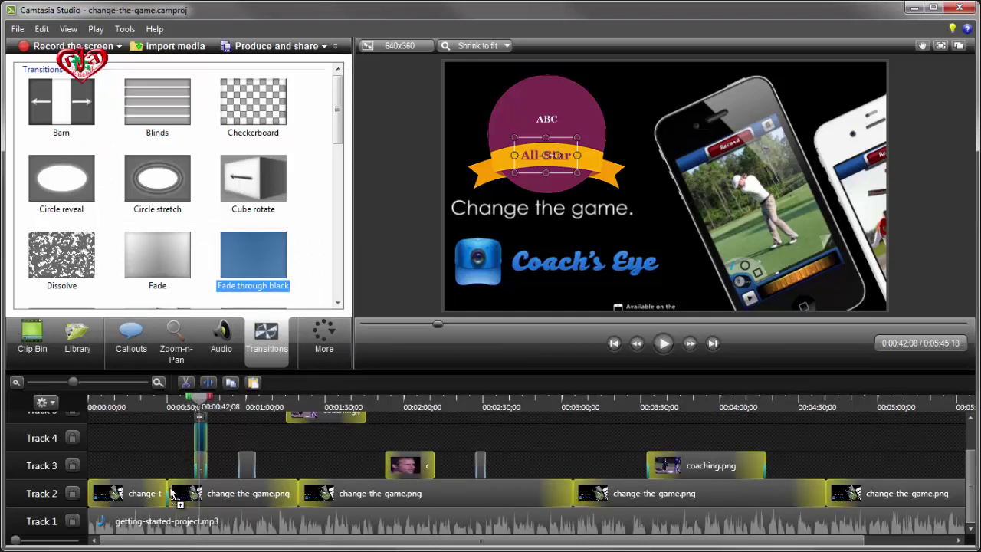
drag(175, 467, 170, 495)
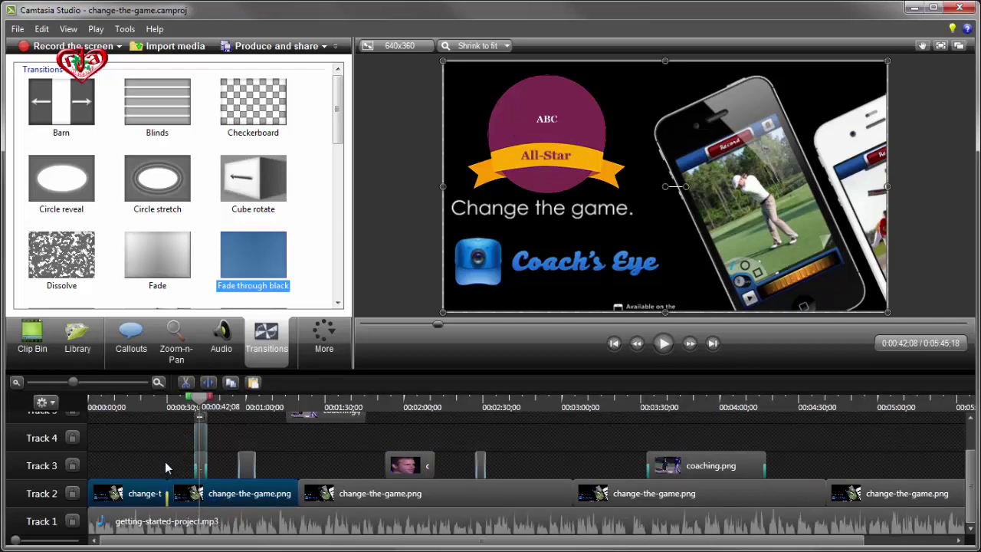
click(165, 461)
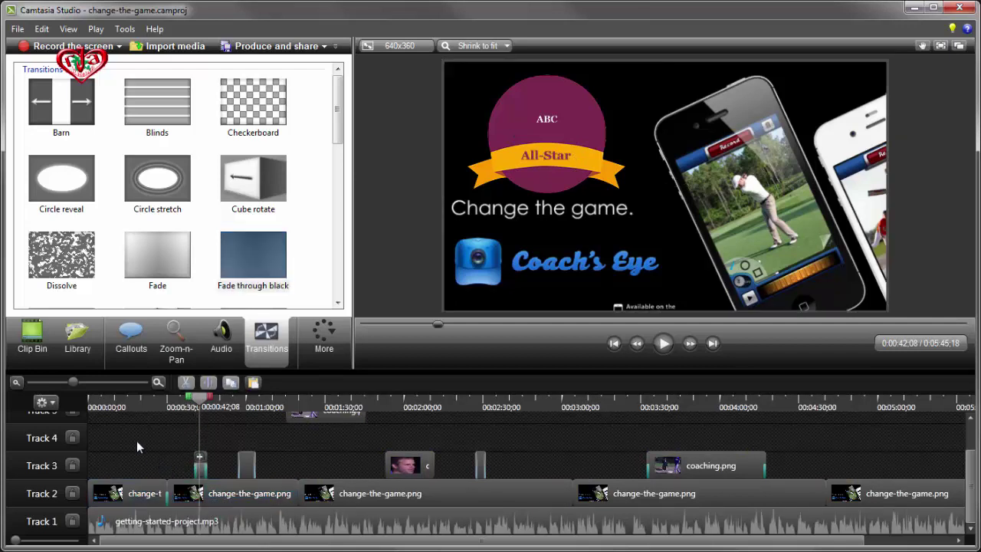
click(40, 338)
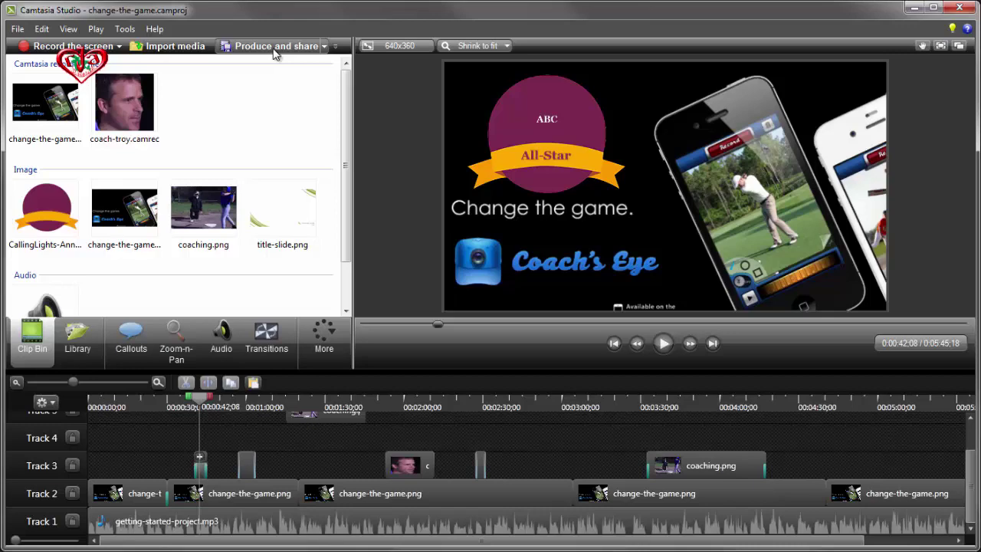
click(275, 51)
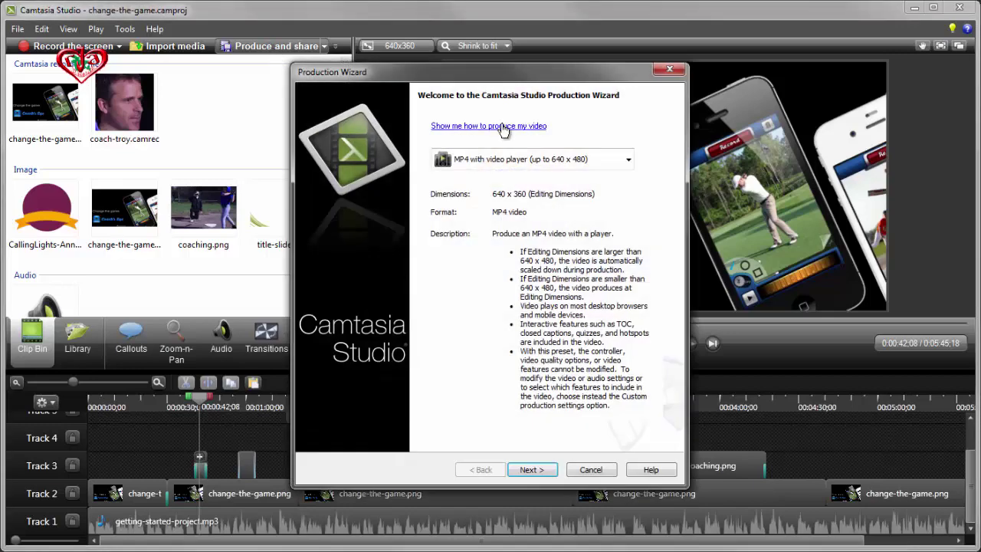
click(628, 161)
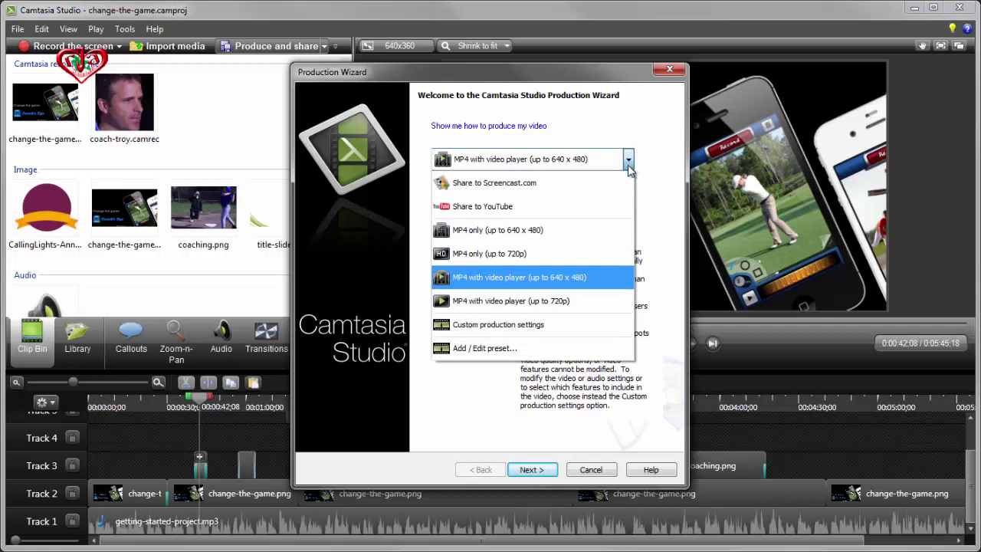
click(598, 328)
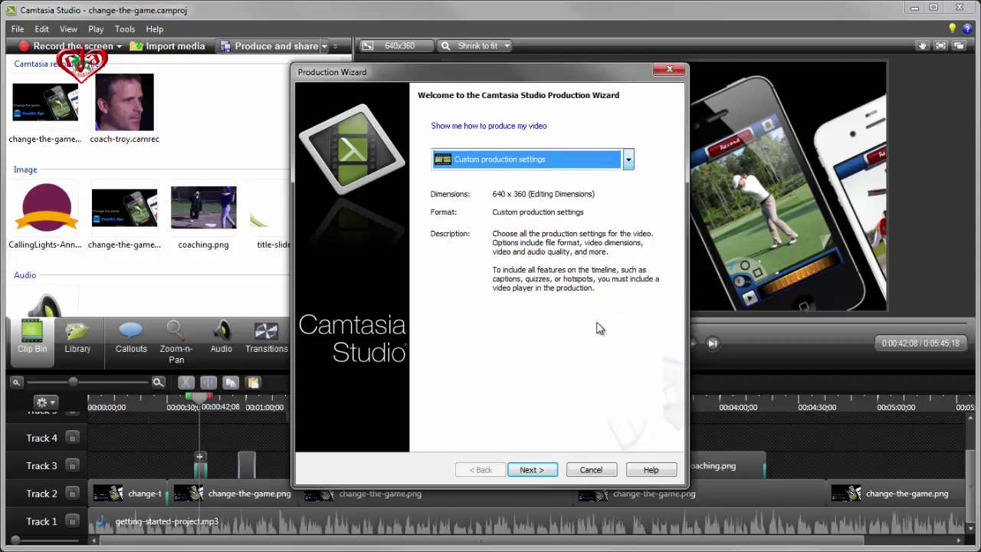
click(528, 474)
click(529, 475)
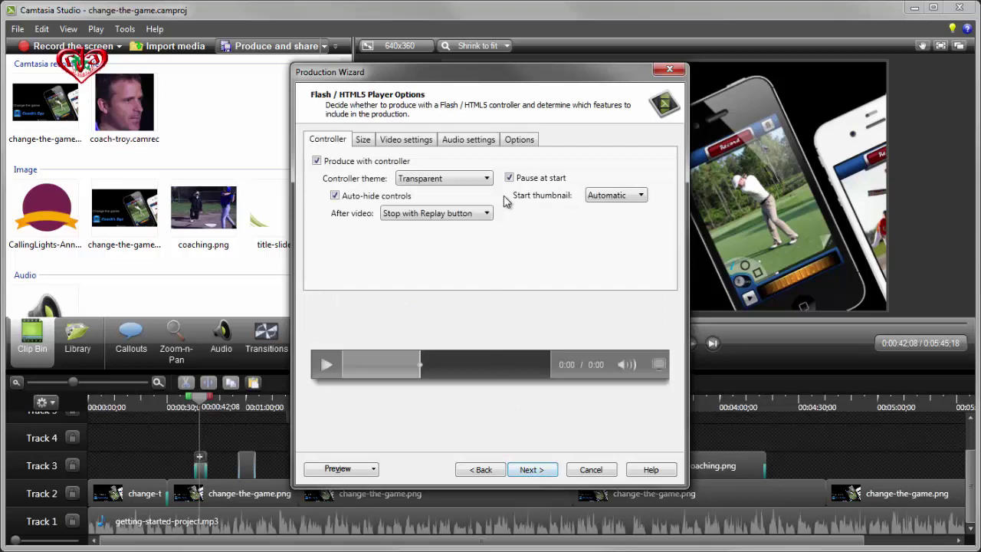
click(518, 145)
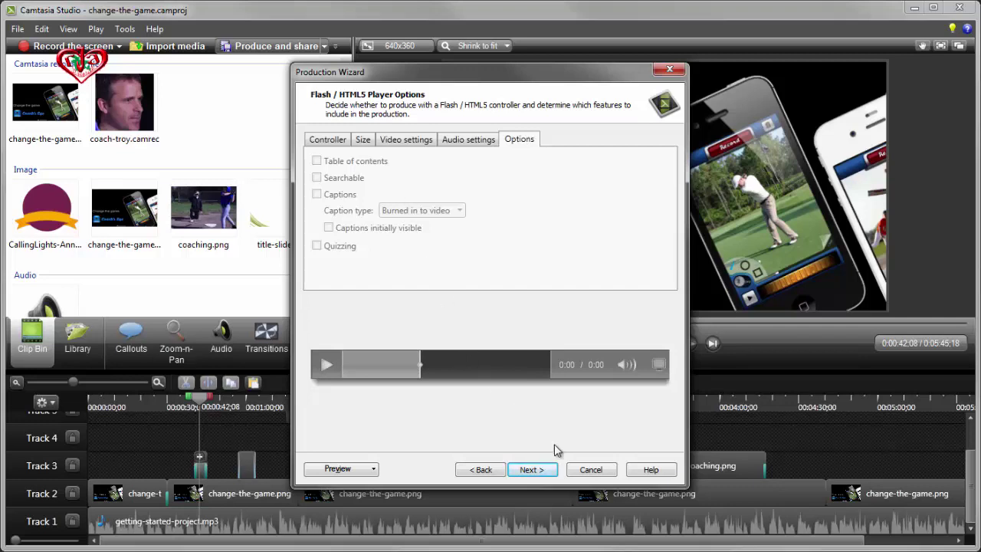
click(575, 468)
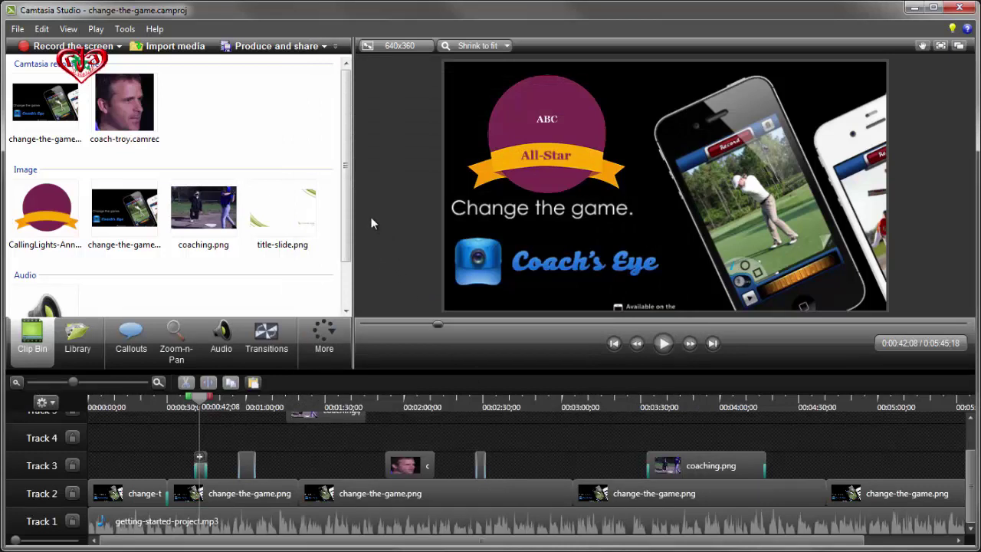
click(155, 30)
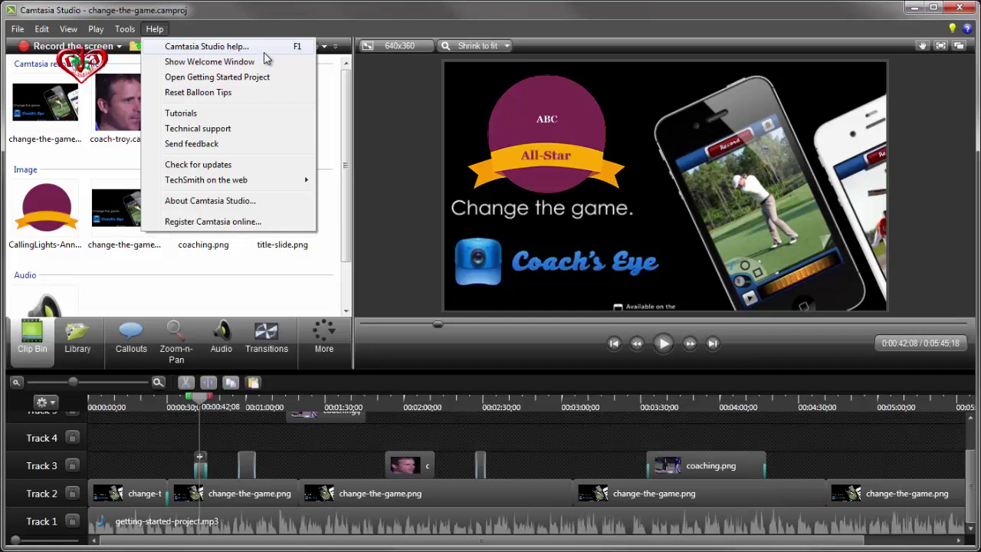
click(271, 61)
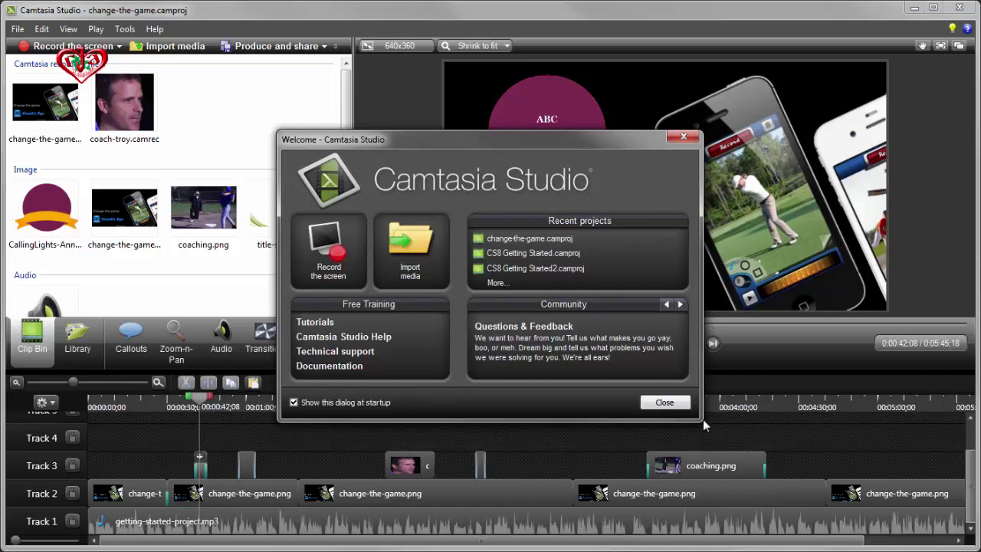
click(664, 403)
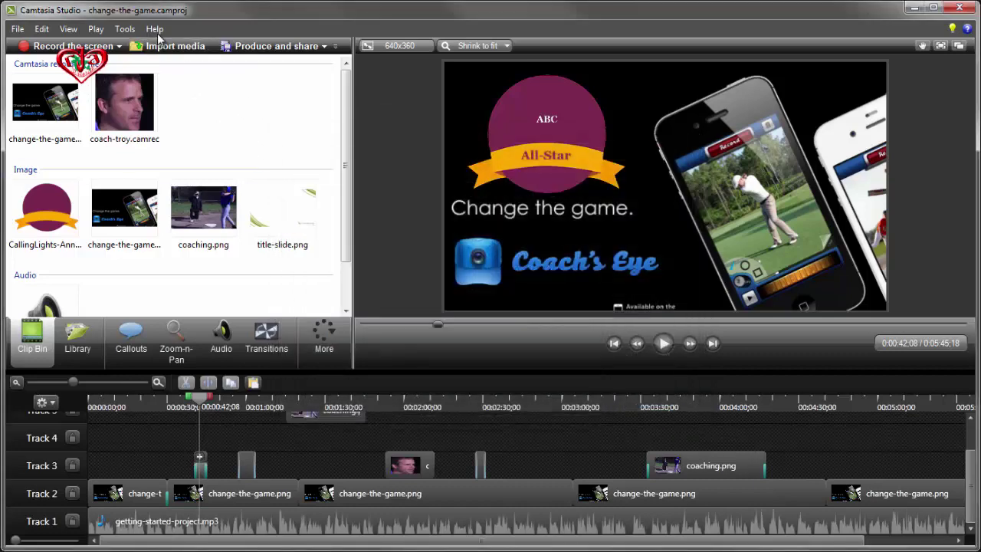
click(155, 29)
click(155, 29)
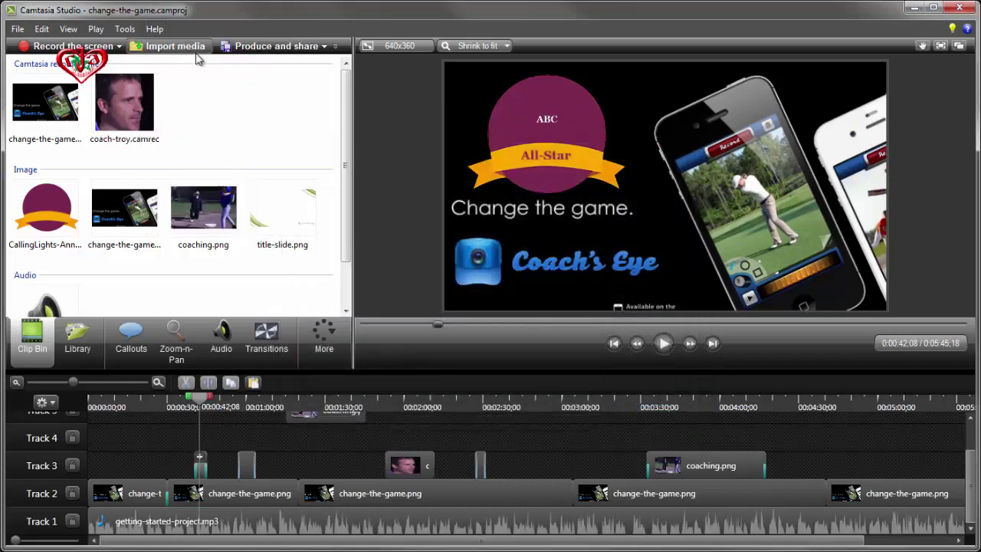
click(155, 29)
click(154, 29)
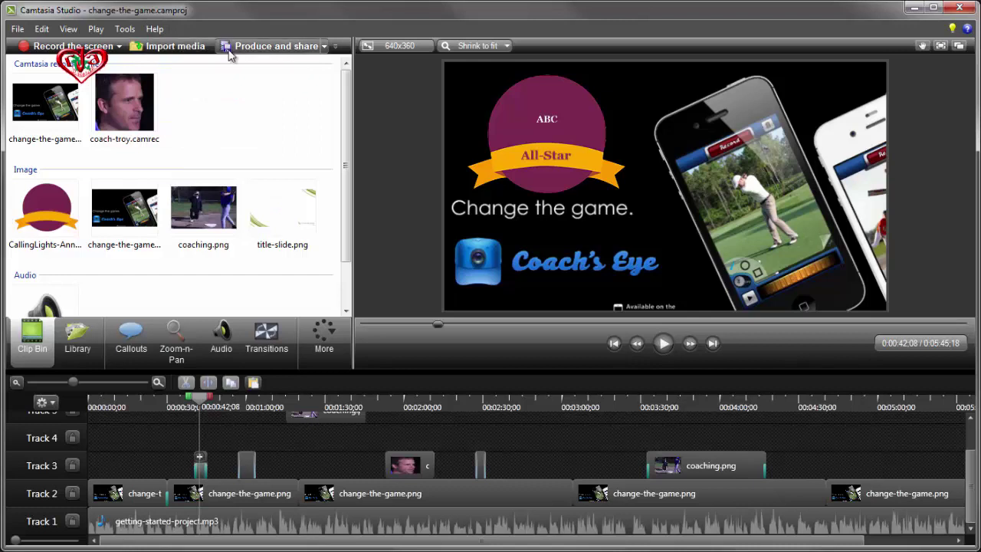
click(155, 29)
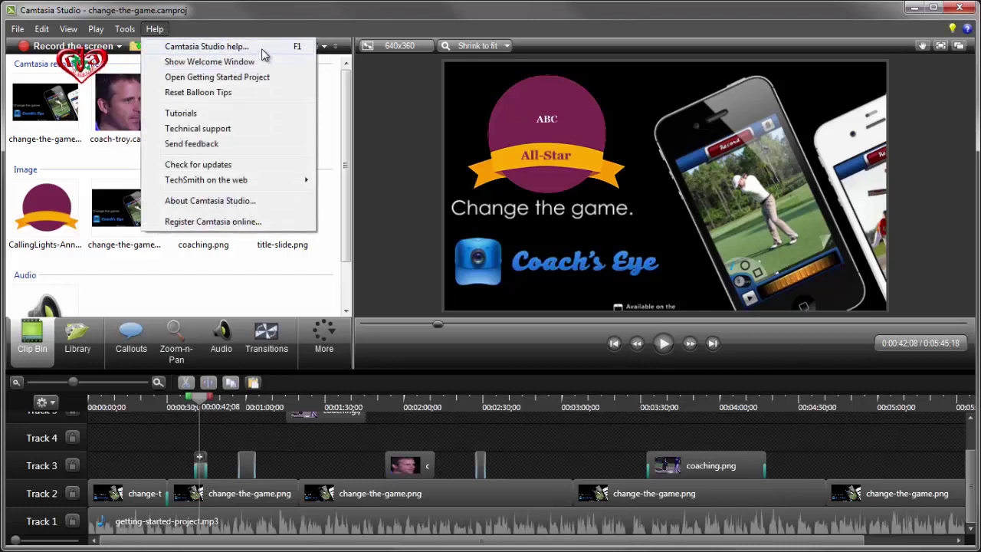